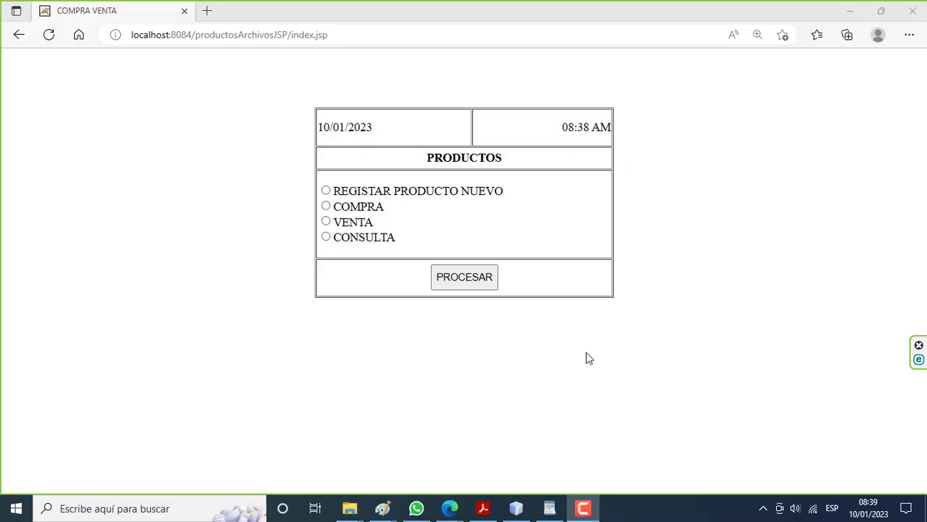
# Step: Register new product 2222, Inka Kola, with quantity 30 and unit value 8
pyautogui.click(326, 191)
pyautogui.click(444, 275)
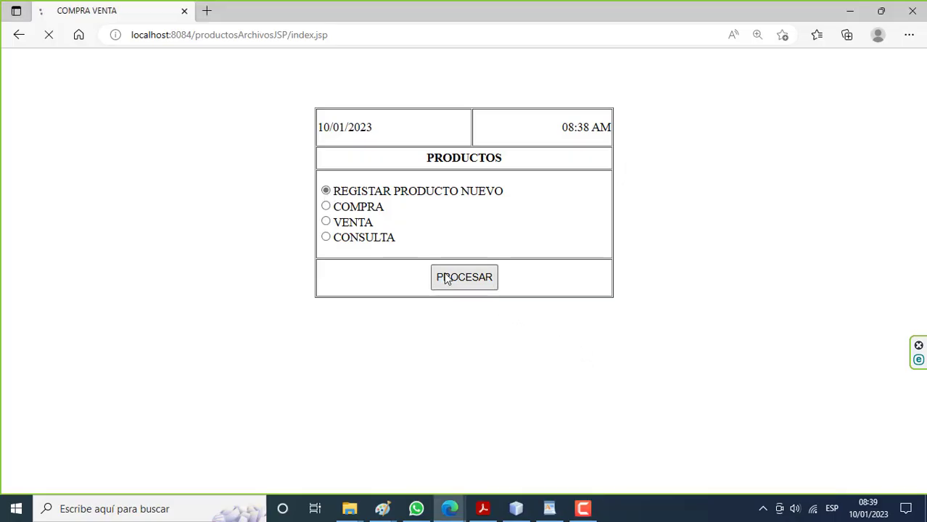
pyautogui.click(465, 109)
pyautogui.write('22')
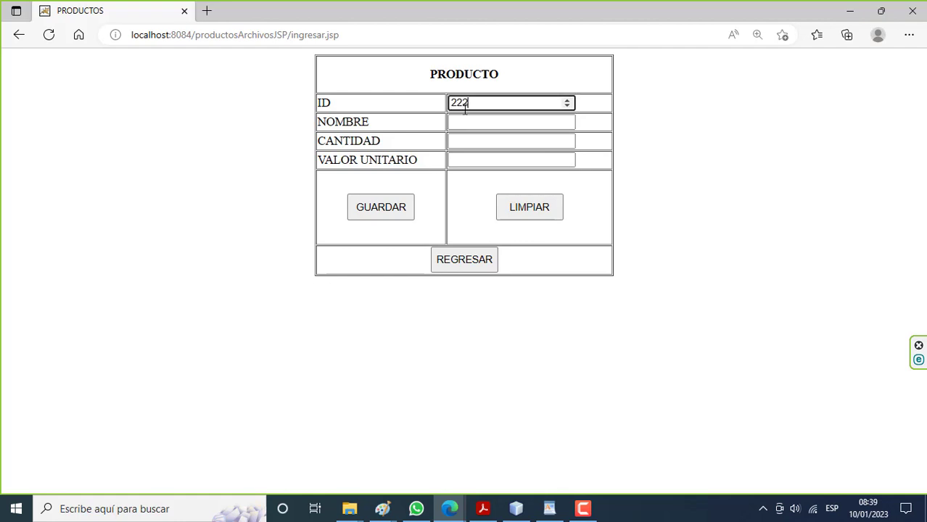
pyautogui.write('2')
pyautogui.click(469, 124)
pyautogui.write('Inka Kola')
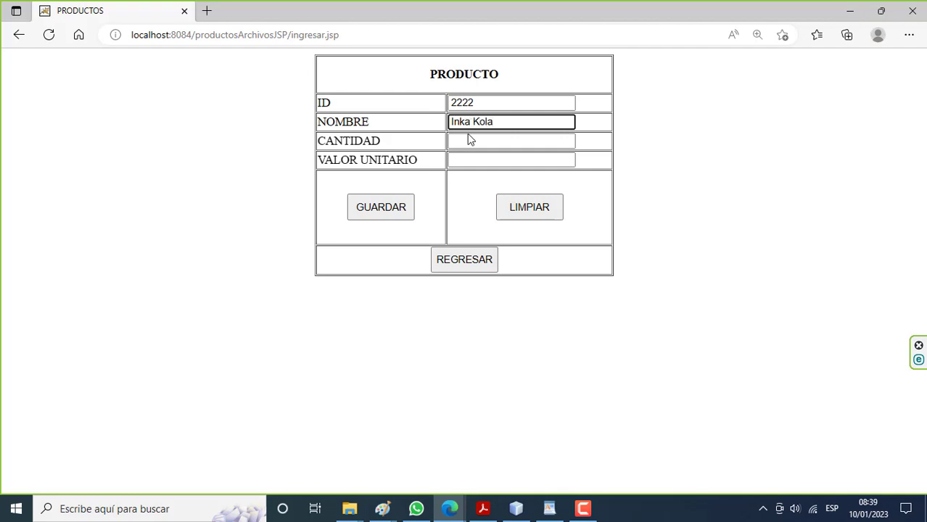
pyautogui.click(471, 140)
pyautogui.write('30')
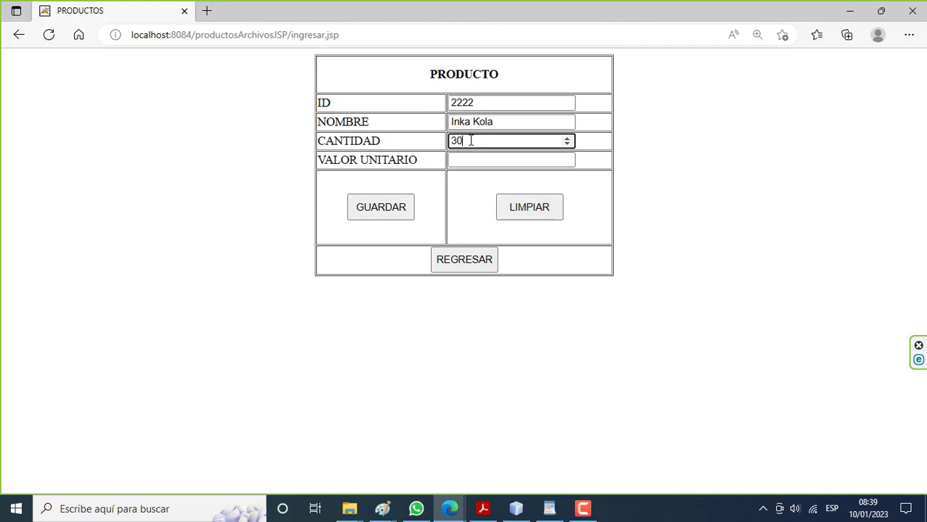
pyautogui.click(471, 160)
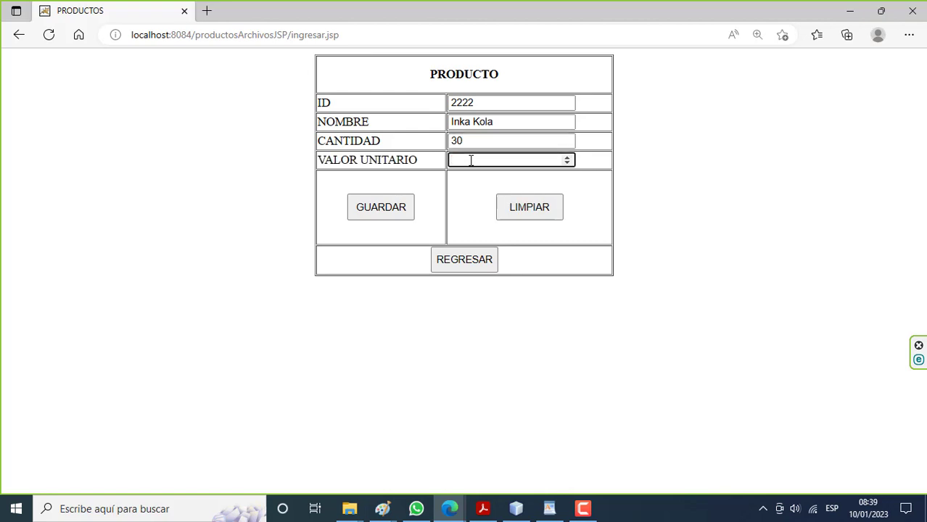
pyautogui.write('8')
pyautogui.click(408, 208)
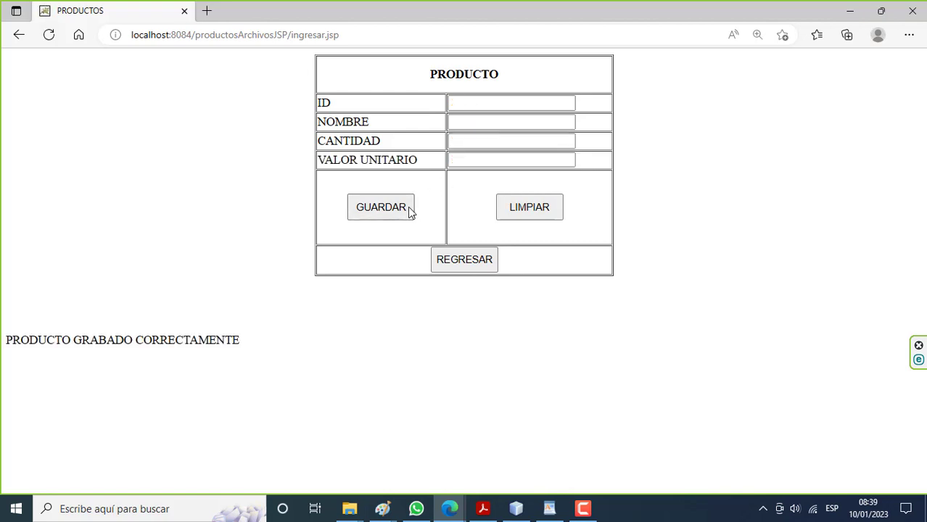
# Step: Look up product 2222 in CONSULTA to confirm Inka Kola's saved record
pyautogui.click(469, 265)
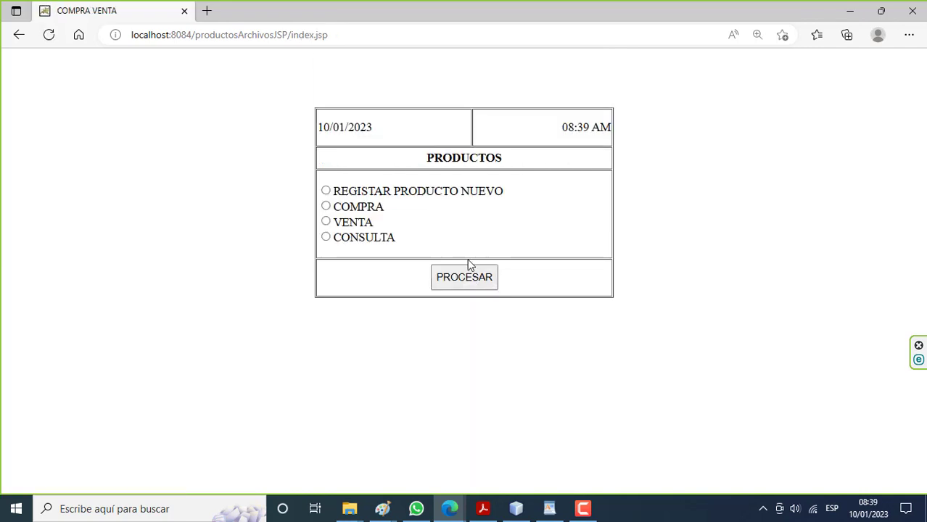
pyautogui.click(326, 237)
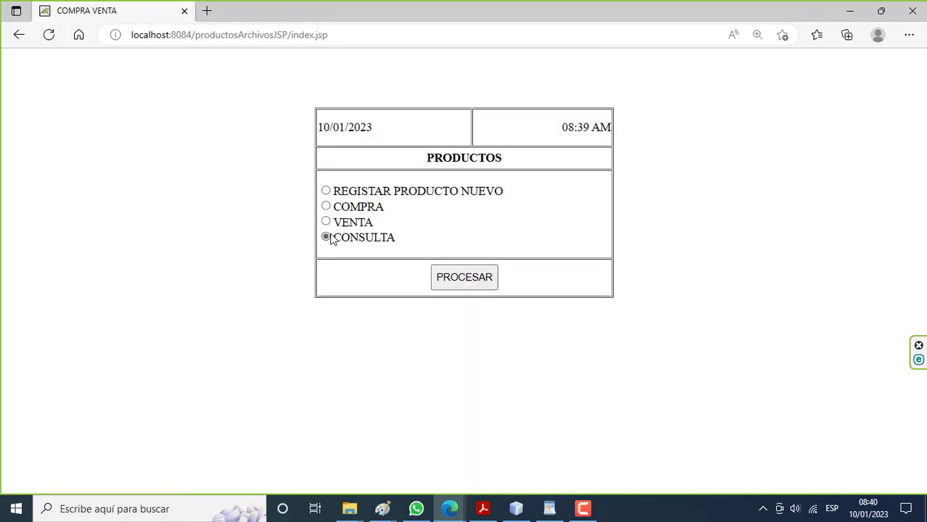
pyautogui.click(448, 274)
pyautogui.click(459, 106)
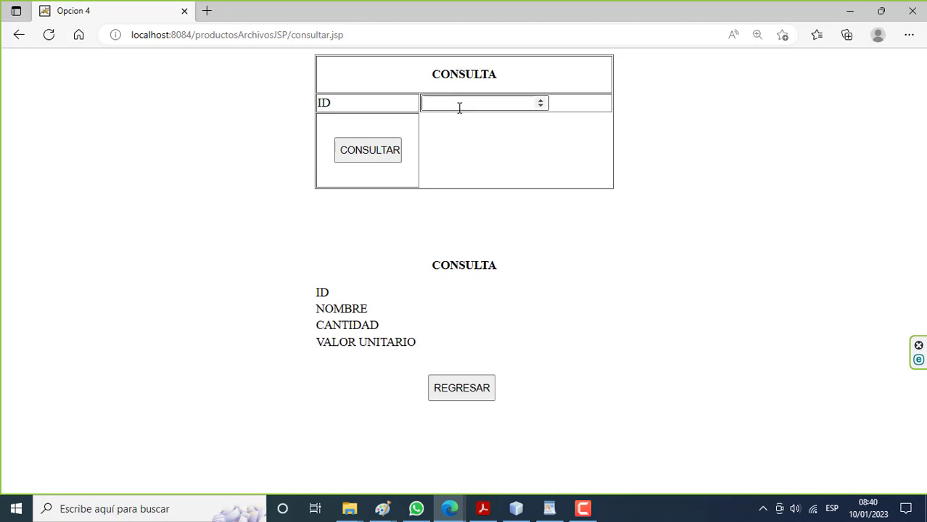
pyautogui.write('2222')
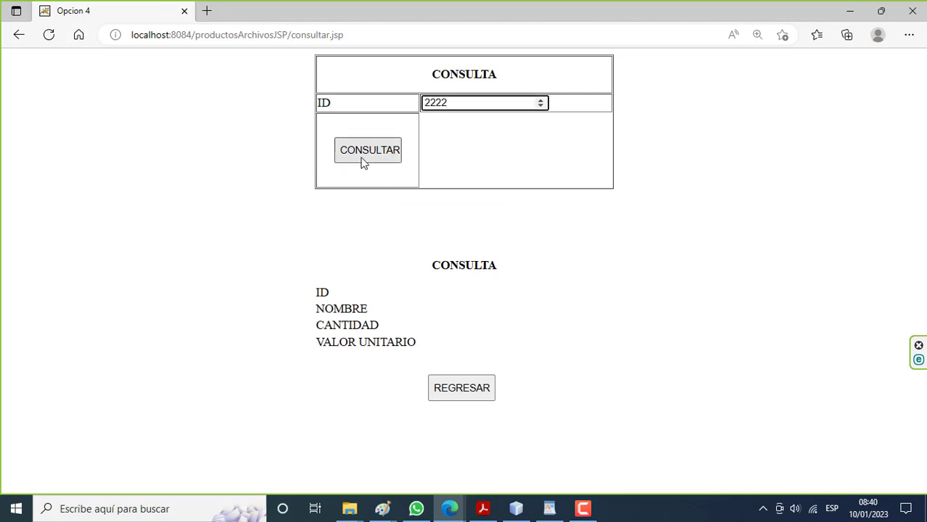
pyautogui.click(363, 161)
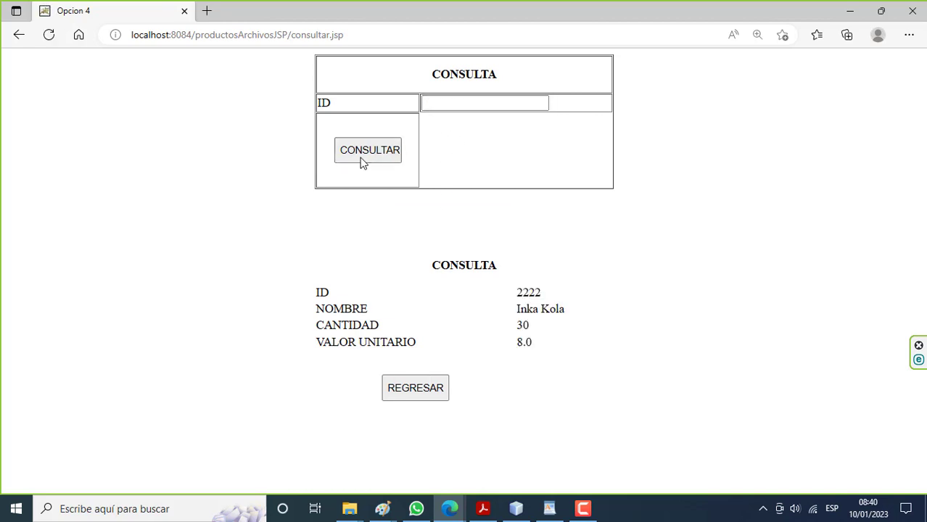
pyautogui.click(434, 390)
# Step: Sell 10 units of product 2222 (Inka Kola) through VENTA
pyautogui.click(434, 389)
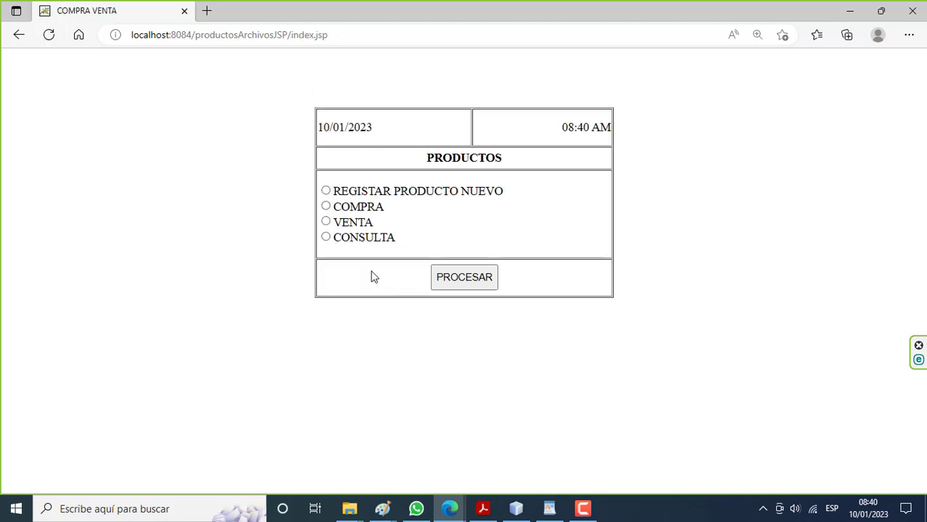
pyautogui.click(325, 222)
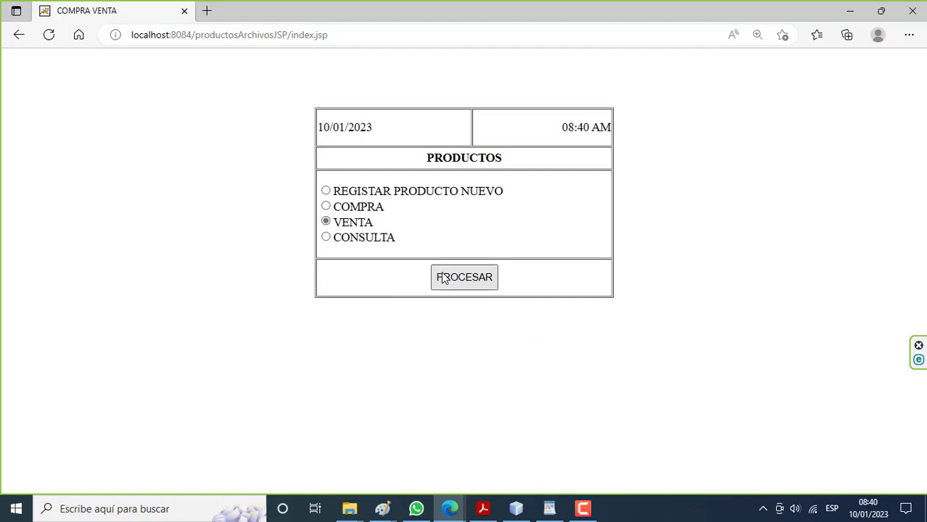
pyautogui.click(445, 280)
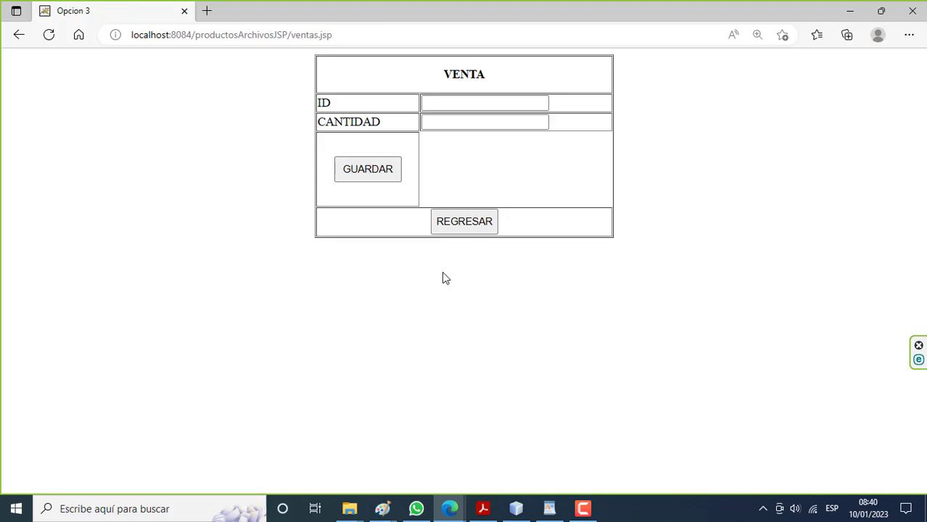
pyautogui.click(448, 106)
pyautogui.write('2222')
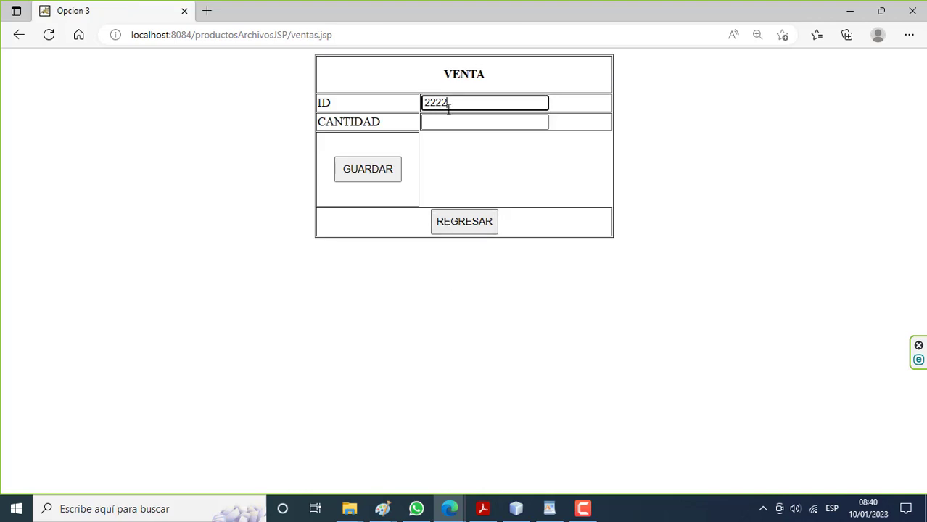
pyautogui.click(449, 121)
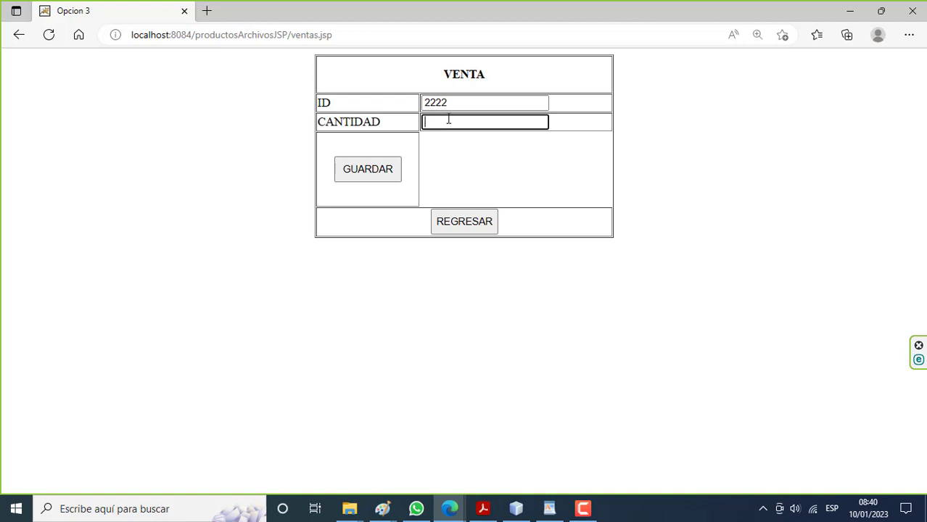
pyautogui.write('10')
pyautogui.click(388, 175)
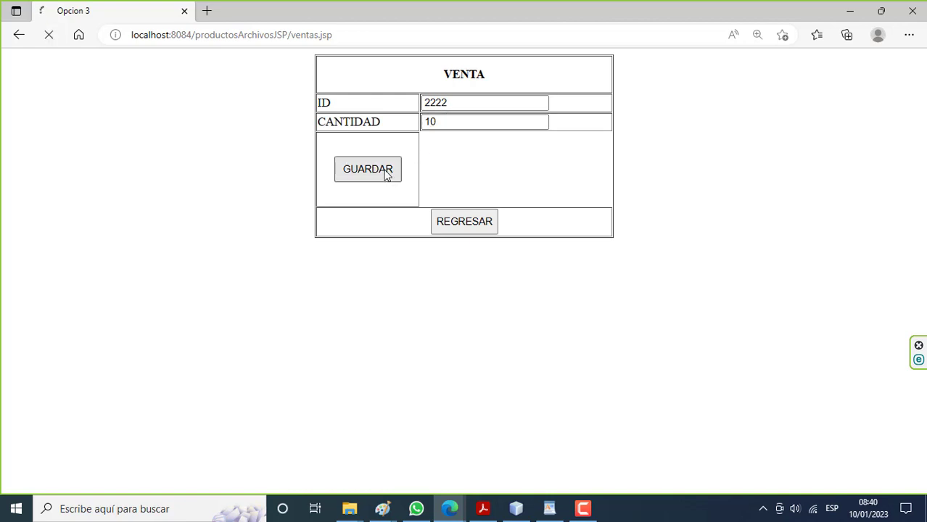
# Step: Look up product 2222 in CONSULTA to confirm its quantity dropped to 20
pyautogui.click(459, 231)
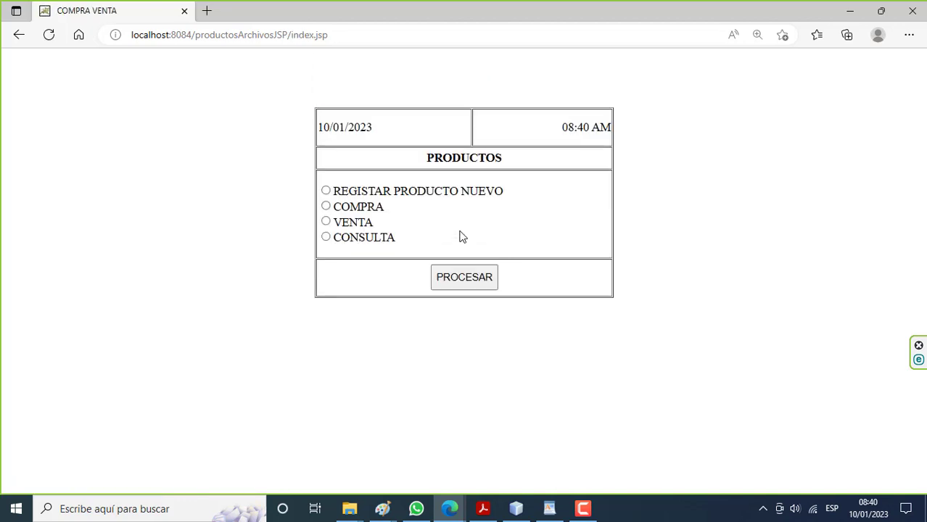
pyautogui.click(451, 278)
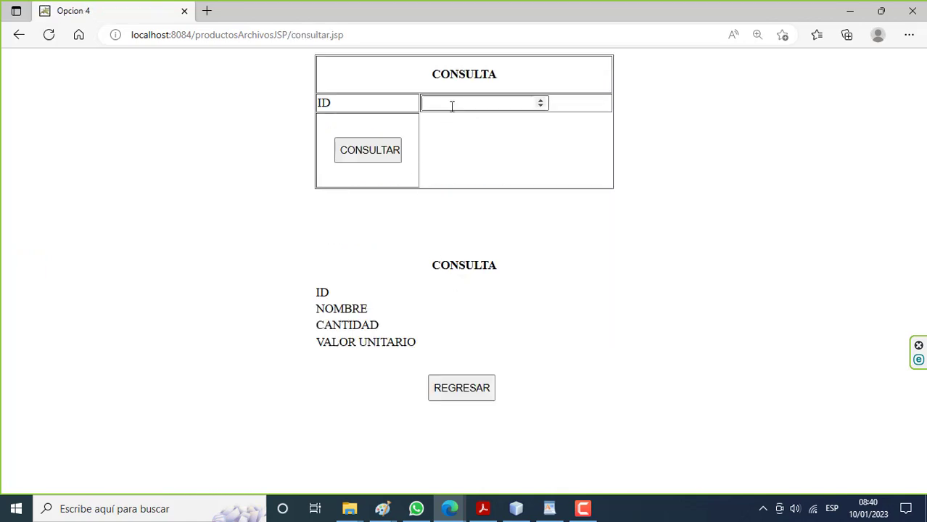
pyautogui.click(451, 105)
pyautogui.write('2222')
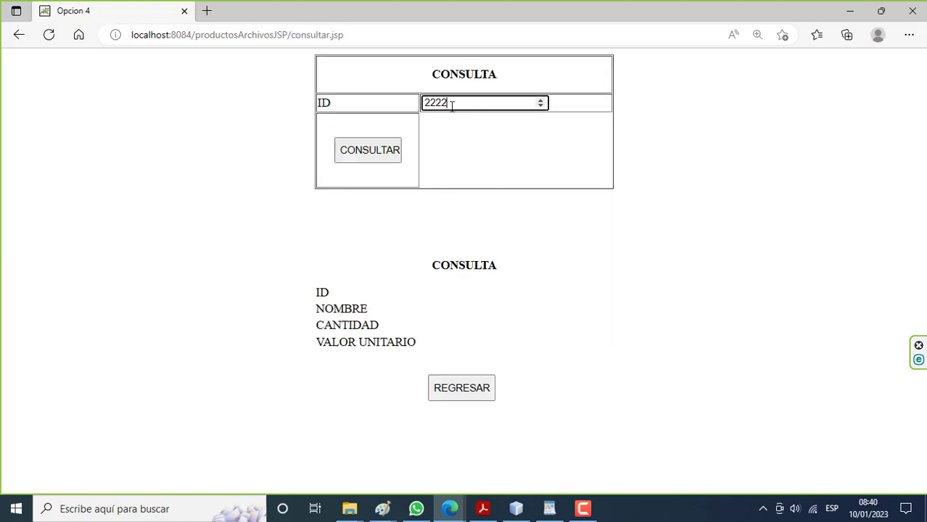
pyautogui.click(383, 149)
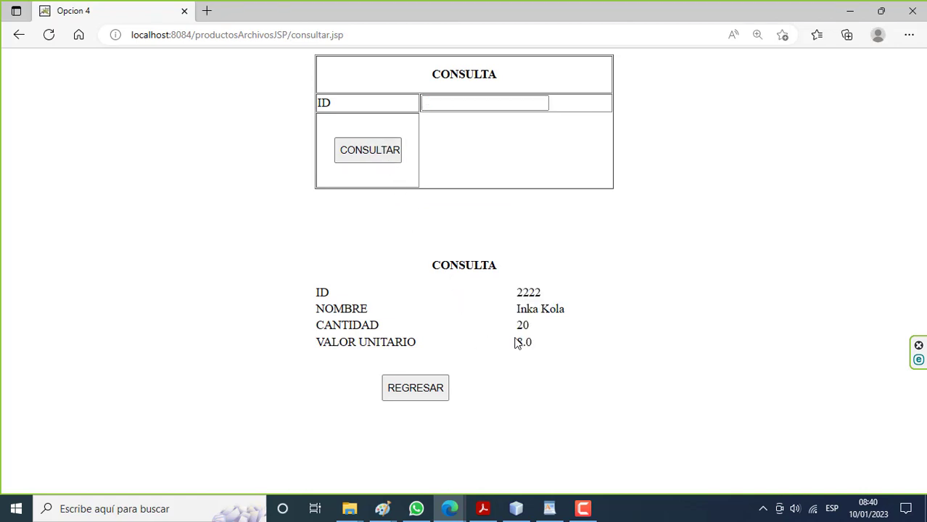
pyautogui.click(433, 391)
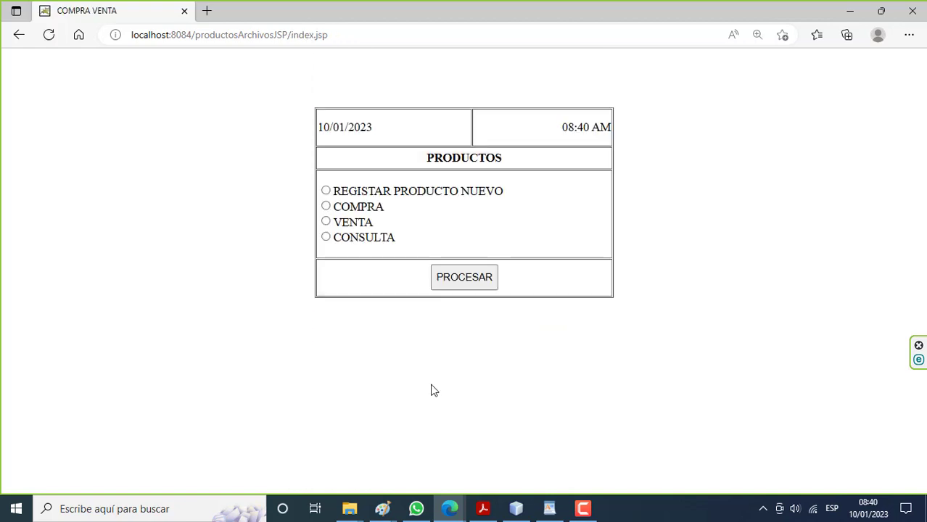
# Step: Sell another 10 units of Inka Kola (product 2222) through VENTA
pyautogui.click(326, 221)
pyautogui.click(463, 276)
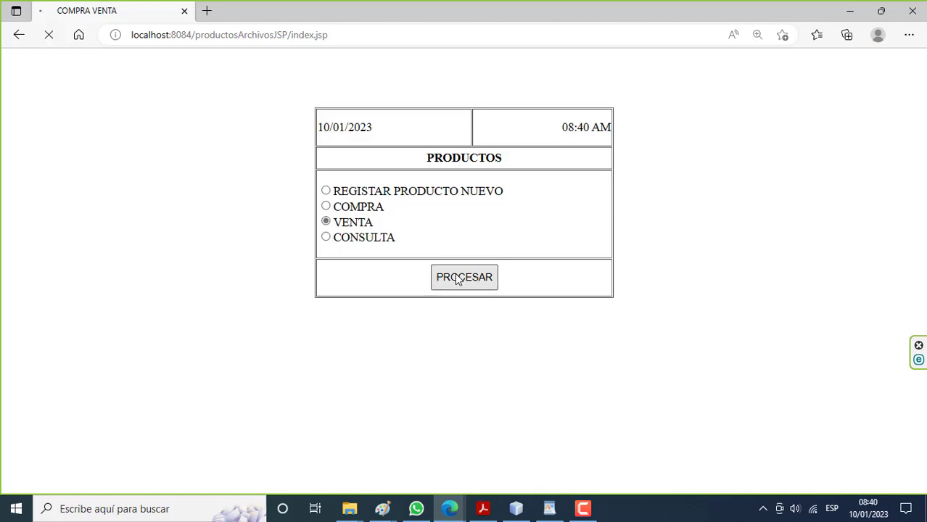
pyautogui.click(454, 104)
pyautogui.write('2222')
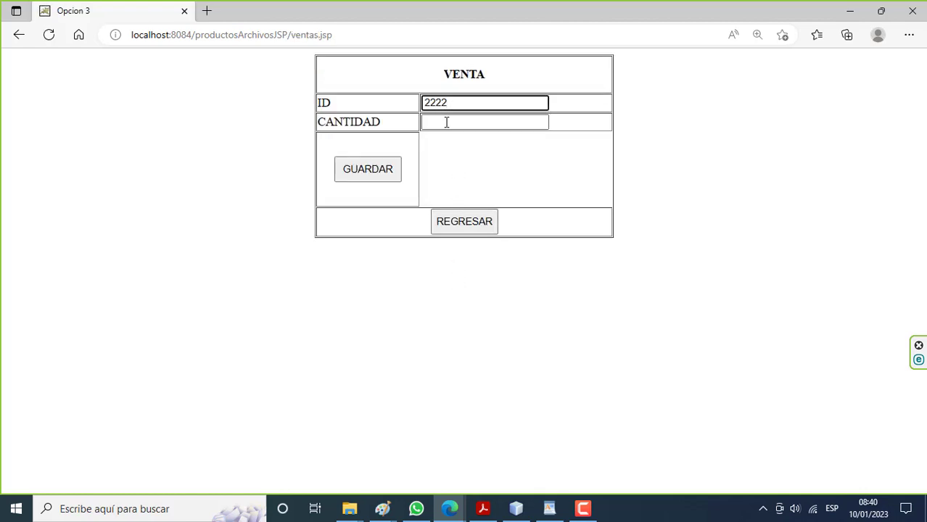
pyautogui.click(446, 122)
pyautogui.write('10')
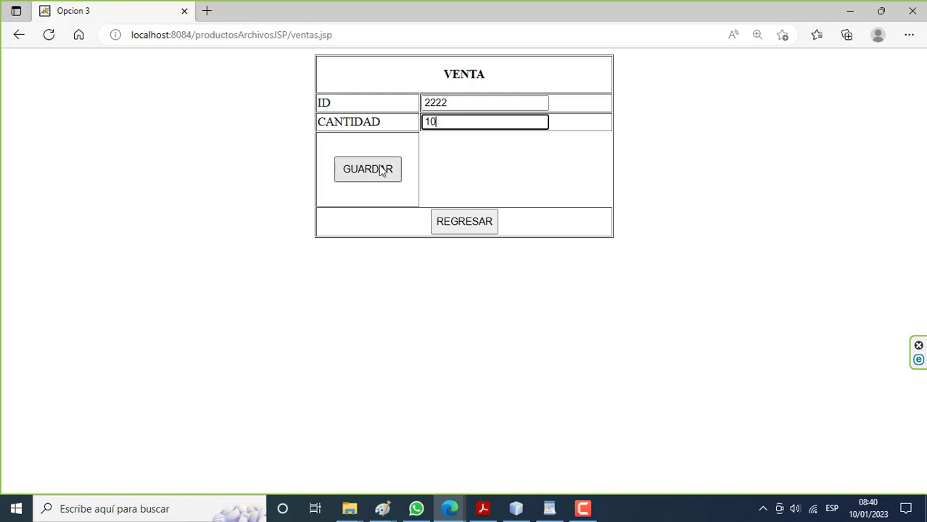
pyautogui.click(382, 170)
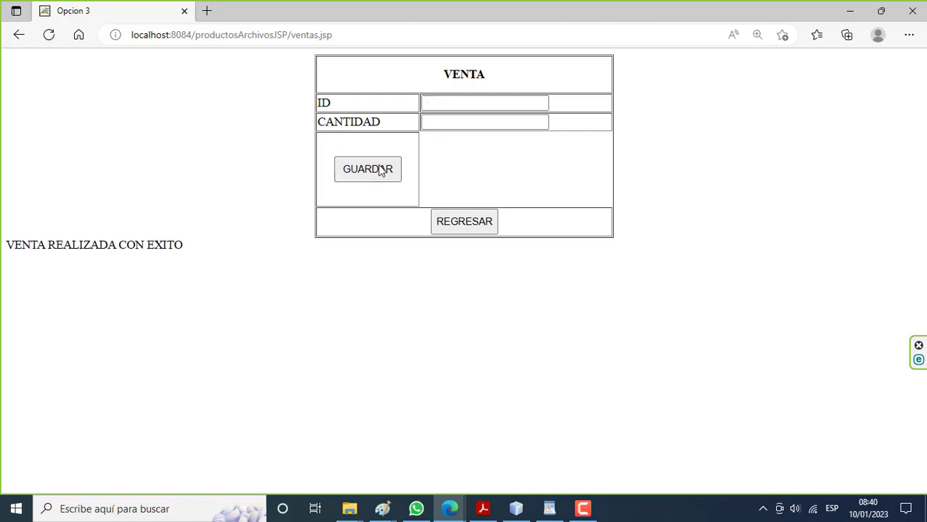
pyautogui.click(448, 218)
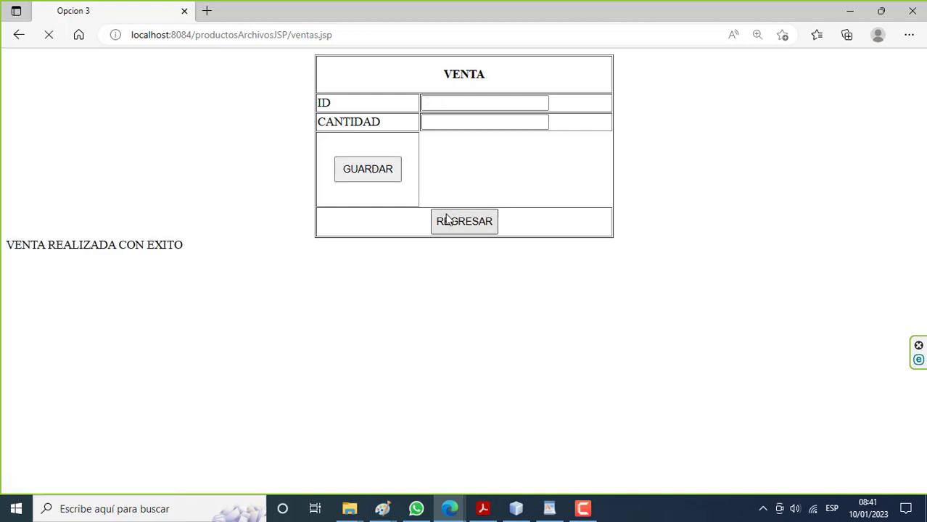
# Step: Look up product 2222 to show Inka Kola at quantity 10 and unit value 8.0
pyautogui.click(326, 238)
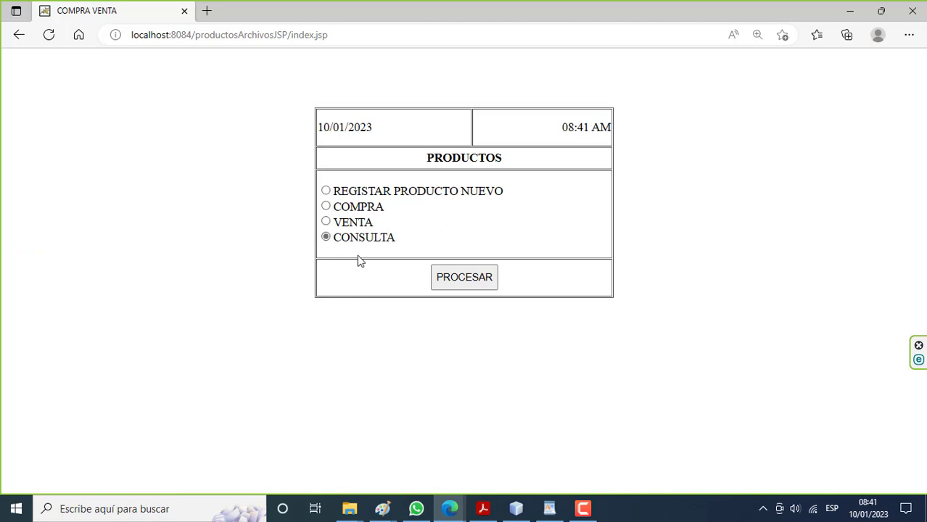
pyautogui.click(452, 284)
pyautogui.click(445, 106)
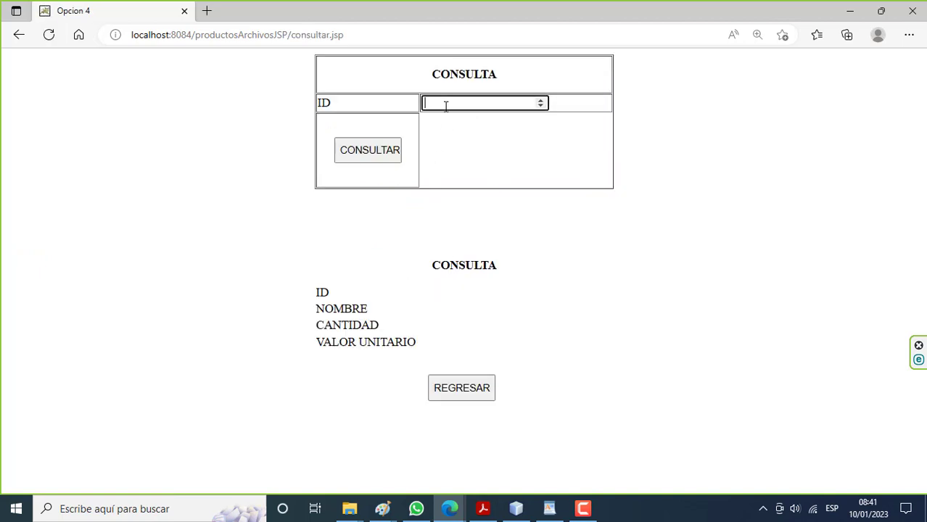
pyautogui.write('2222')
pyautogui.click(393, 150)
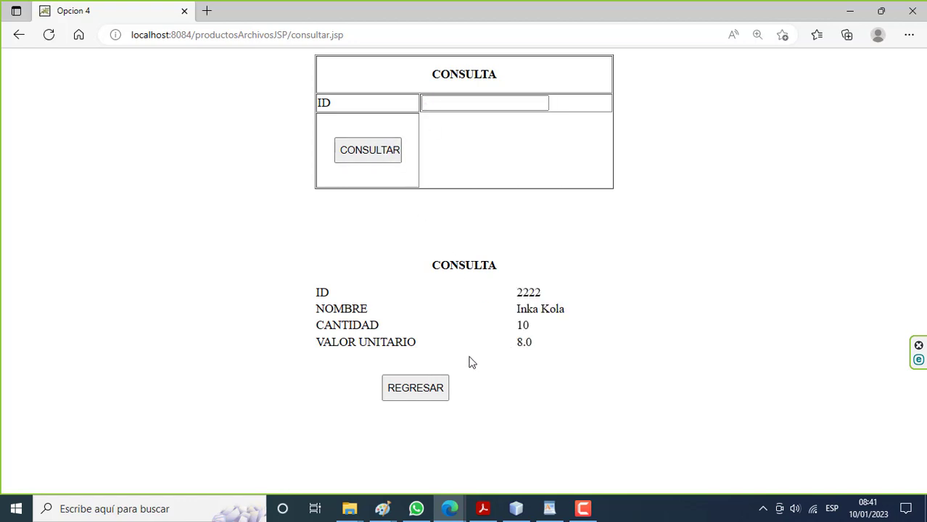
# Step: Attempt a 400-unit sale of product 2222, which is rejected as CANTIDAD INSUFICIENTE
pyautogui.click(428, 386)
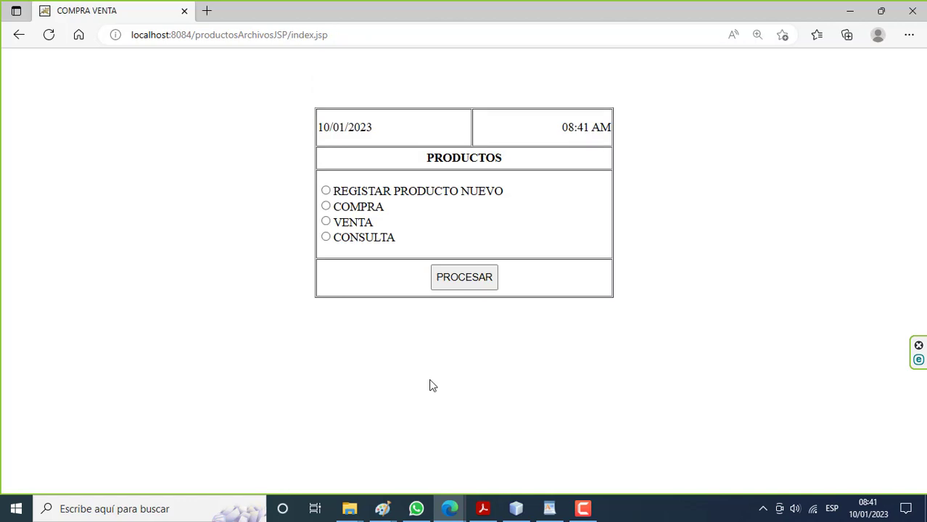
pyautogui.click(326, 223)
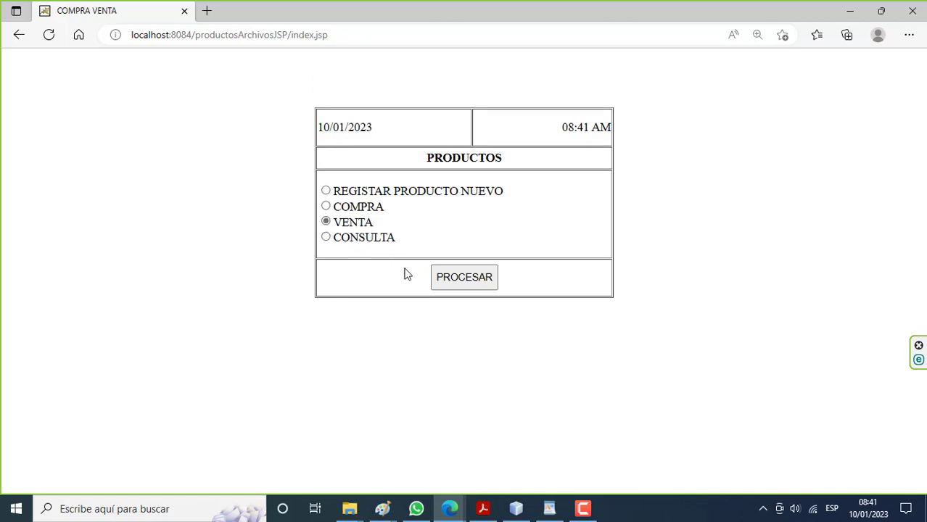
pyautogui.click(454, 285)
pyautogui.click(455, 103)
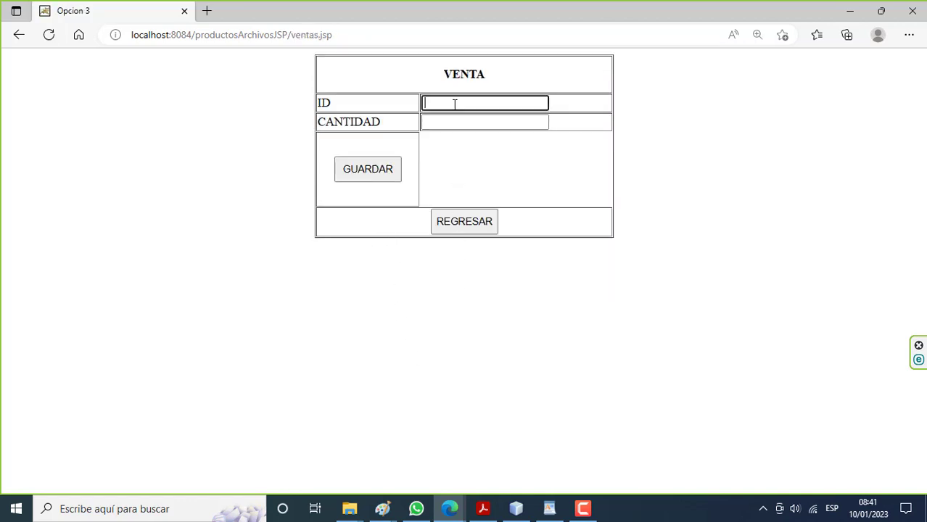
pyautogui.write('2222')
pyautogui.click(478, 128)
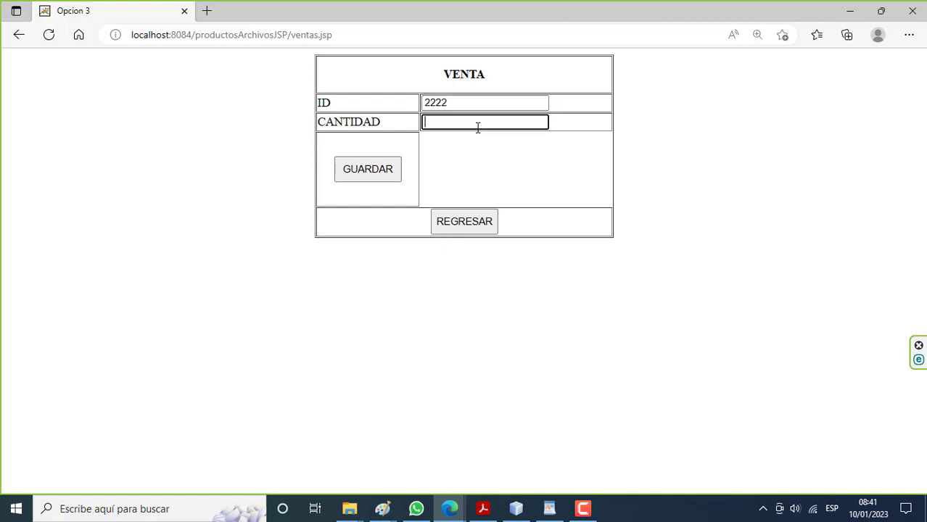
pyautogui.write('400')
pyautogui.click(399, 174)
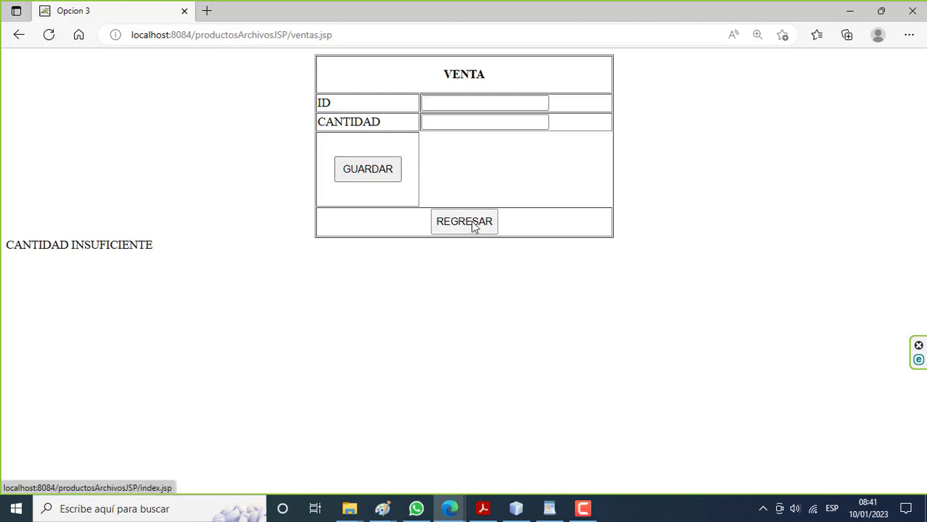
pyautogui.click(474, 226)
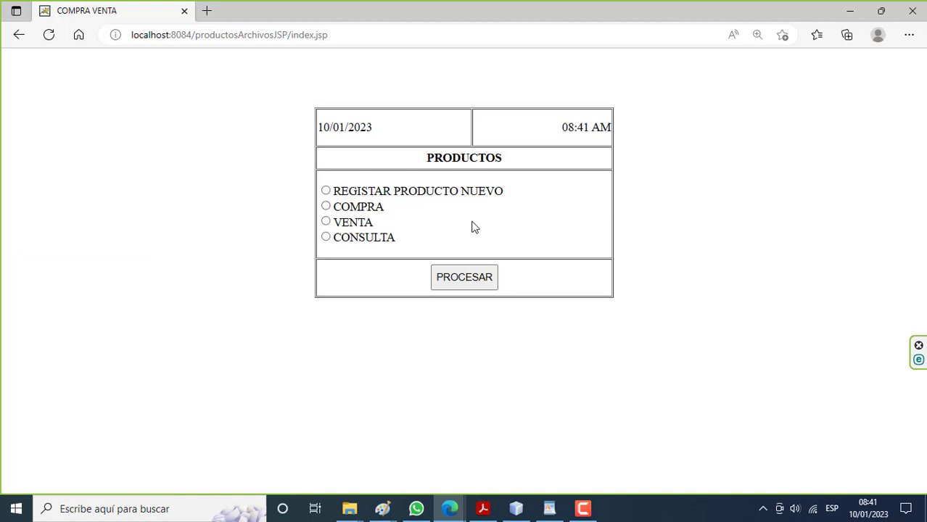
# Step: Look up product 2222 to confirm its quantity is still 10
pyautogui.click(333, 240)
pyautogui.click(444, 281)
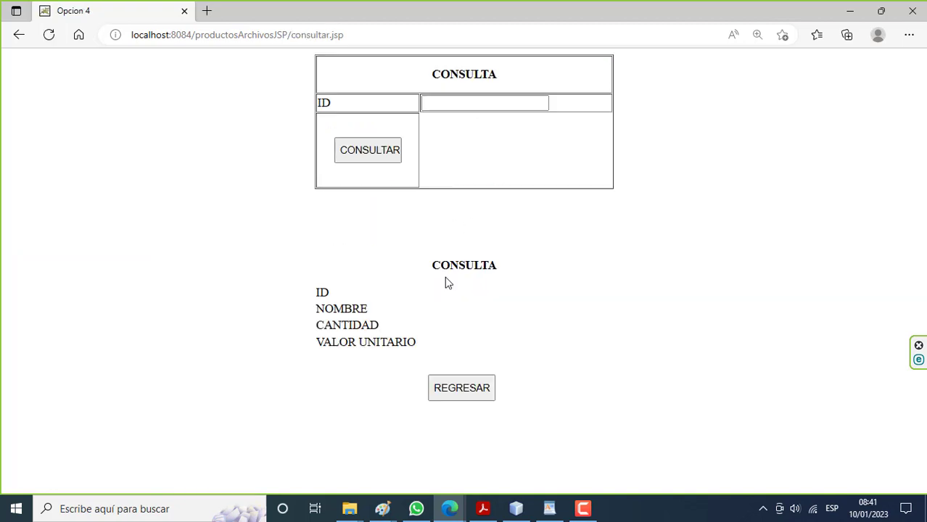
pyautogui.click(442, 104)
pyautogui.write('2222')
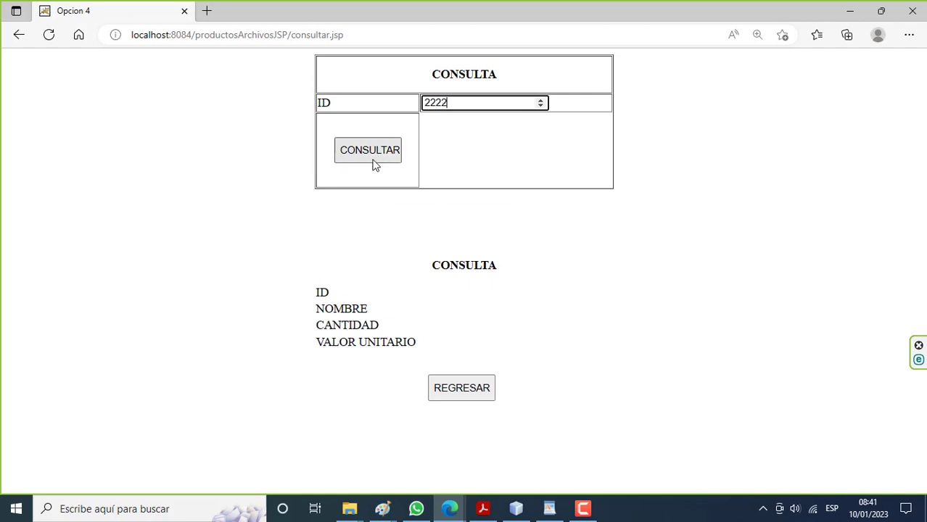
pyautogui.click(373, 161)
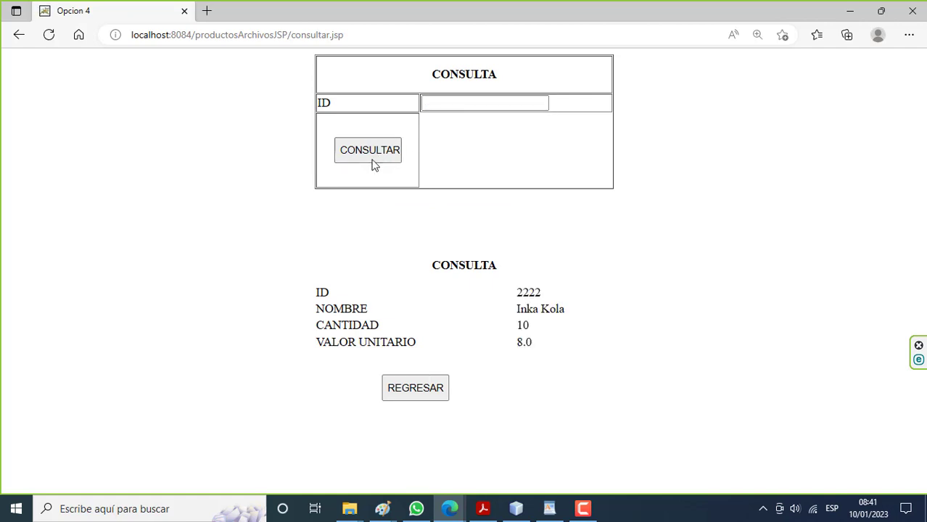
pyautogui.click(428, 395)
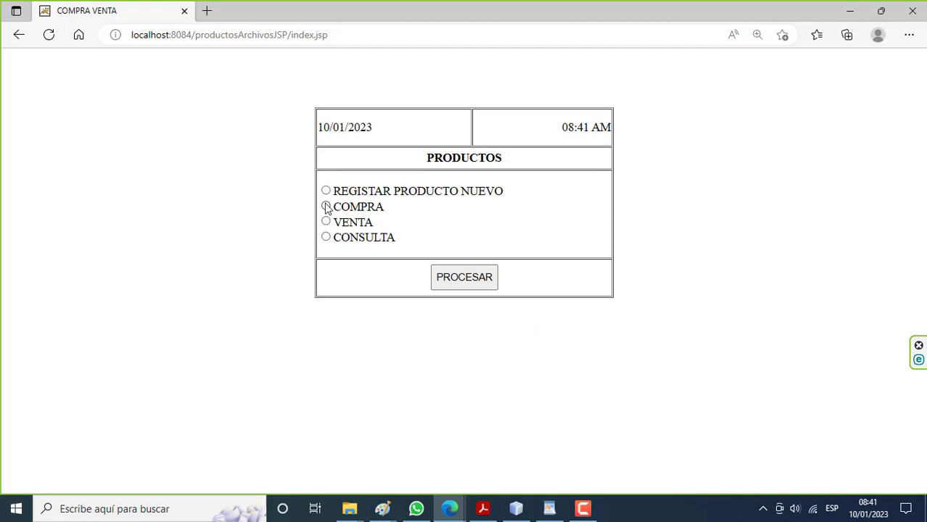
# Step: Record a COMPRA of 2000 units for product 2222, then bring up the CONSULTA form
pyautogui.click(453, 286)
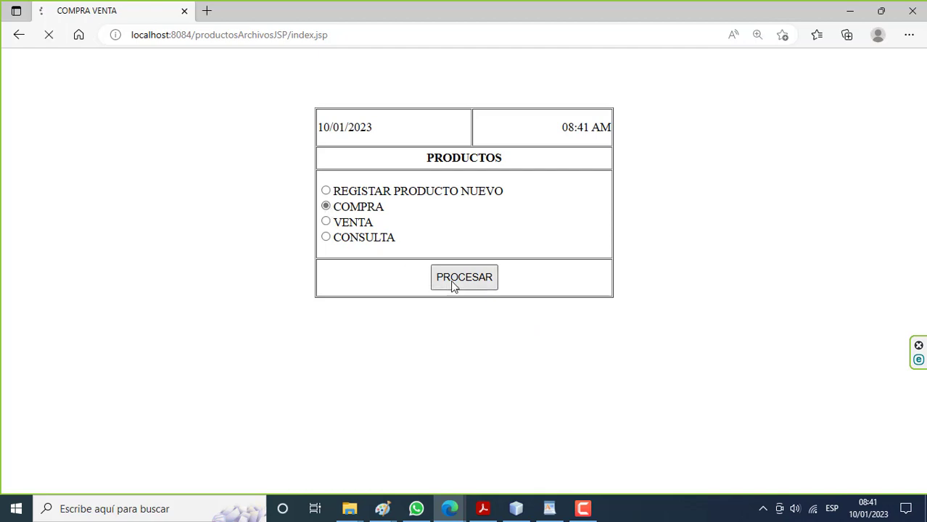
pyautogui.click(445, 104)
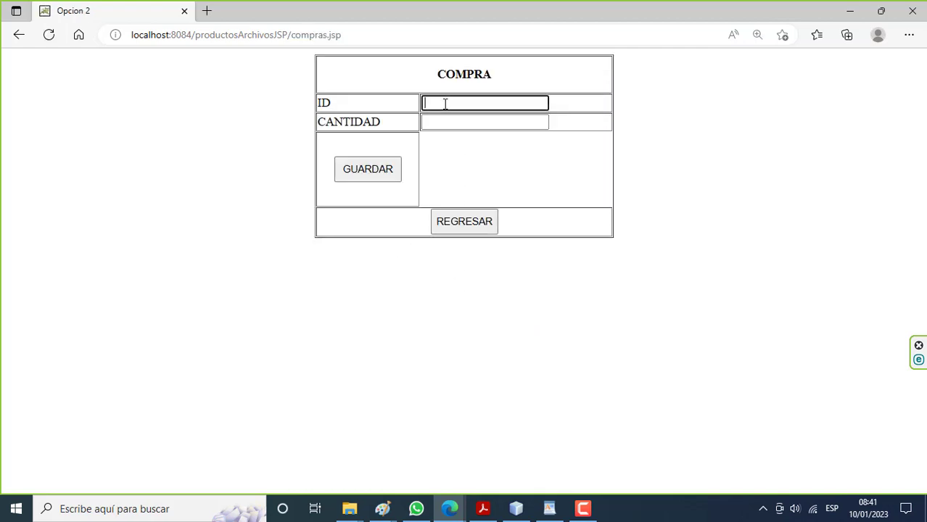
pyautogui.write('2222')
pyautogui.click(441, 124)
pyautogui.write('2000')
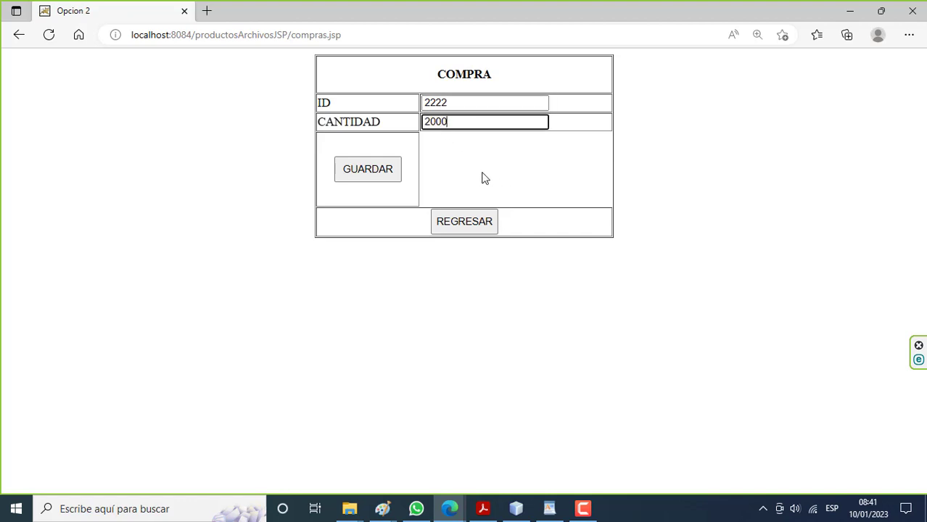
pyautogui.click(392, 173)
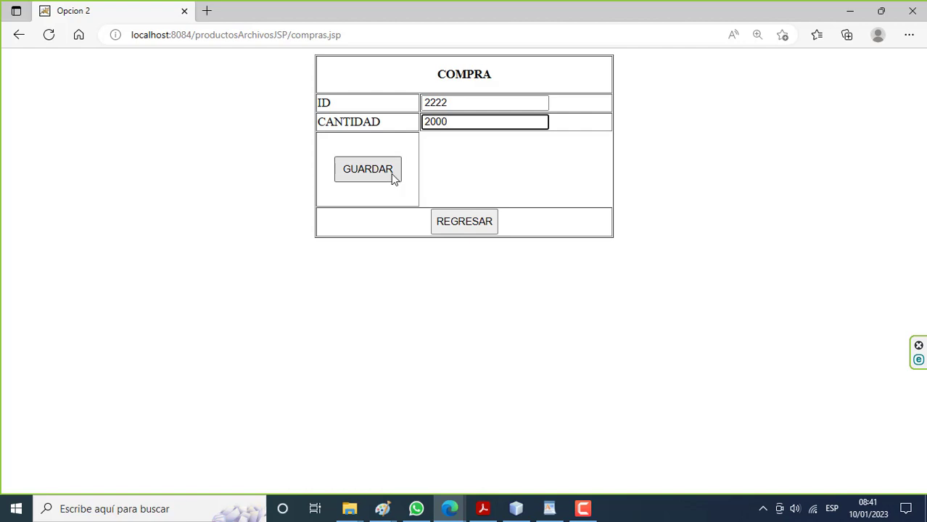
pyautogui.click(460, 226)
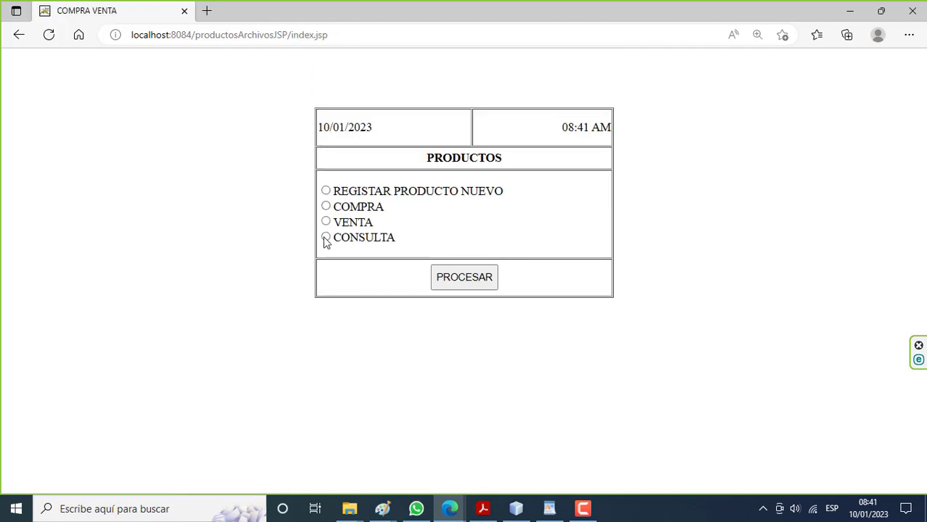
pyautogui.click(454, 280)
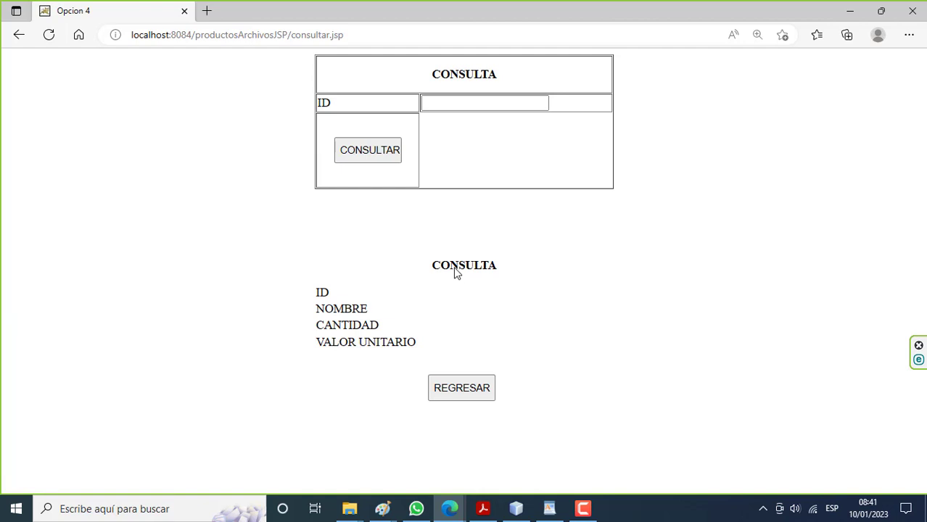
# Step: Look up product 2222 to see Inka Kola at 2010 units, then return to the menu
pyautogui.click(458, 106)
pyautogui.write('2222')
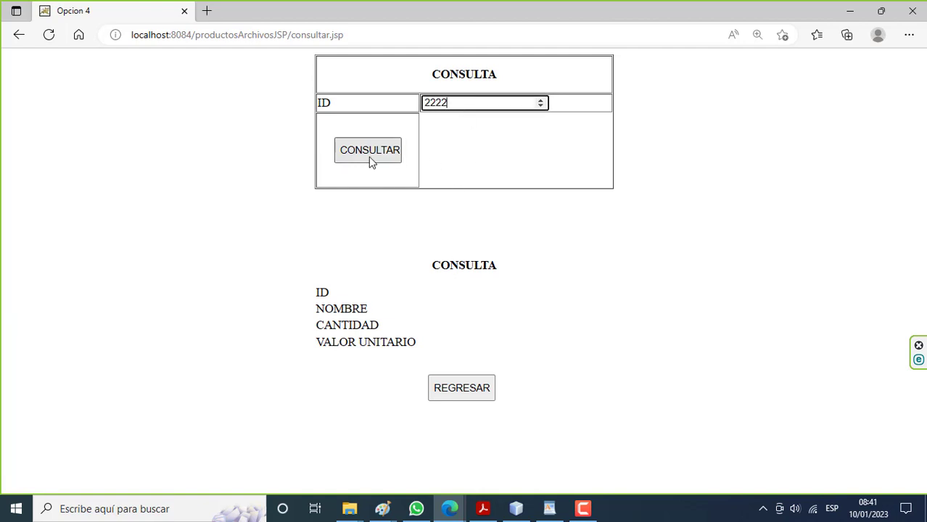
pyautogui.click(369, 158)
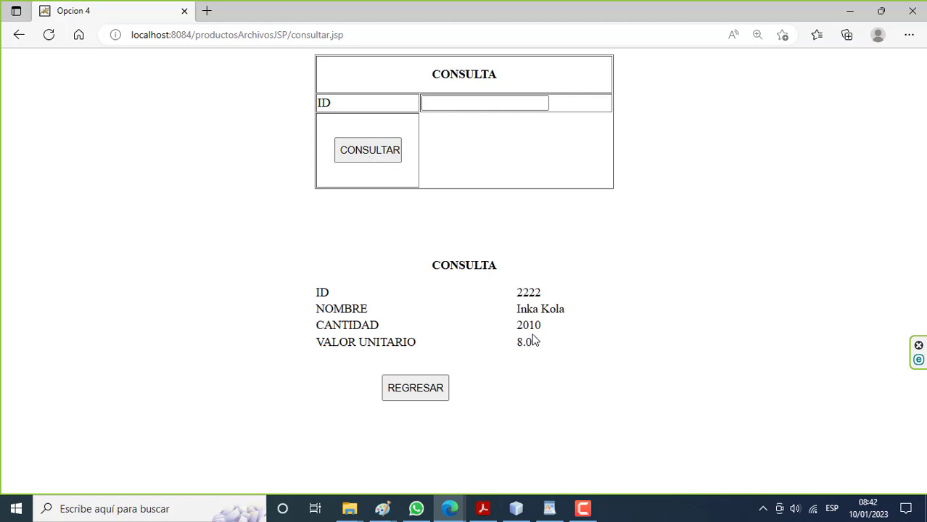
pyautogui.click(438, 389)
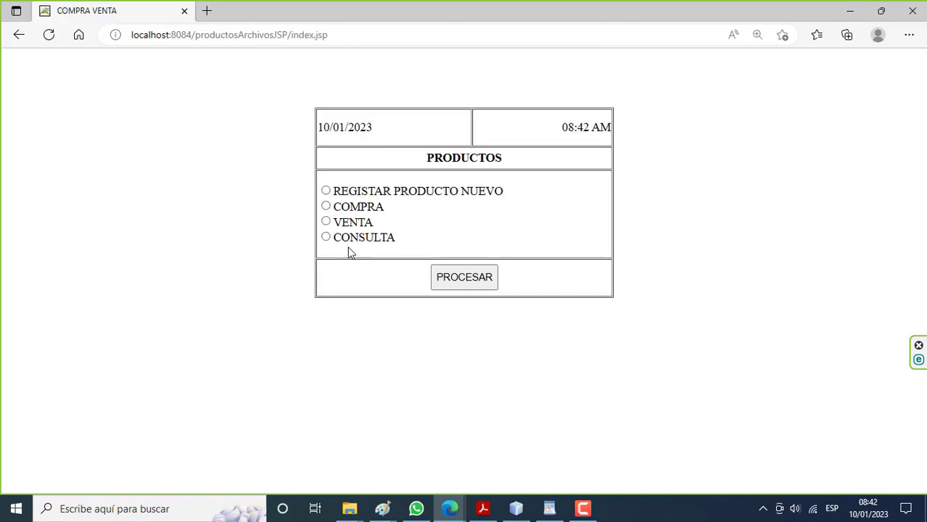
# Step: Sell 1000 units of product 2222 (Inka Kola) through VENTA
pyautogui.click(325, 222)
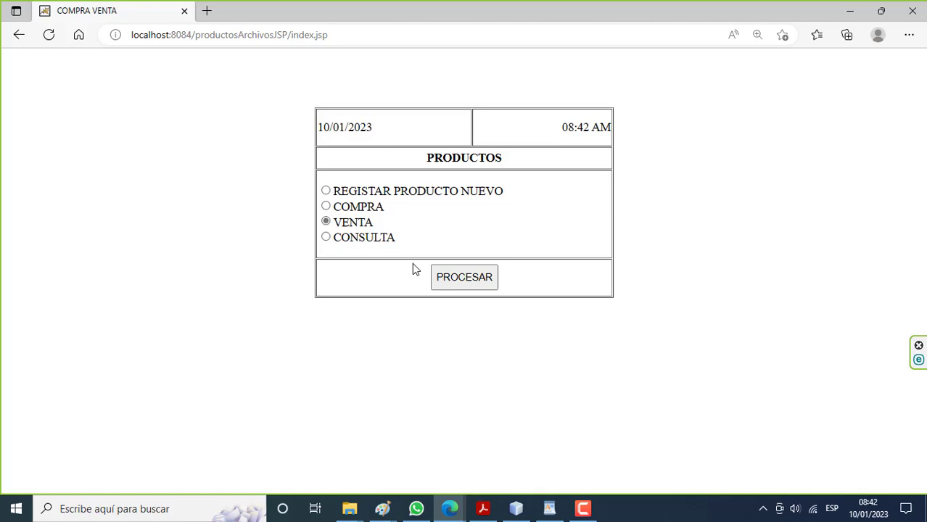
pyautogui.click(450, 278)
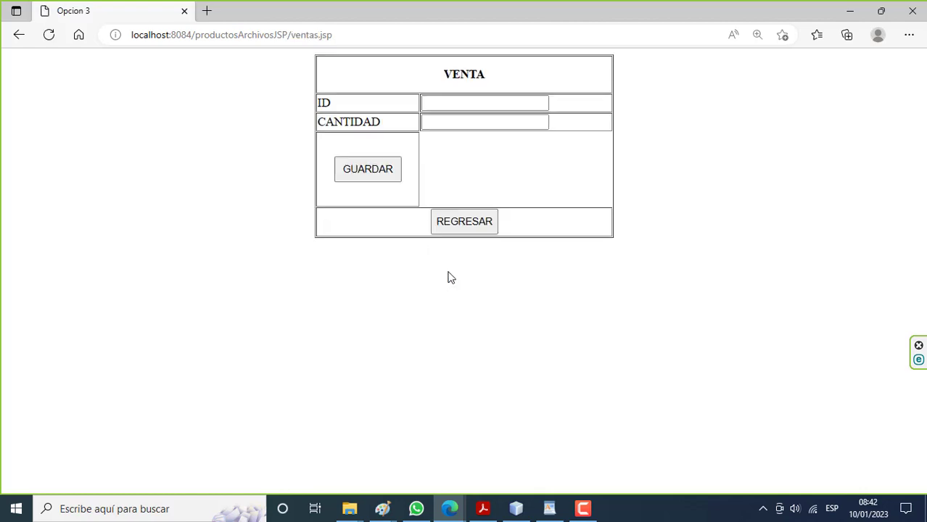
pyautogui.click(465, 106)
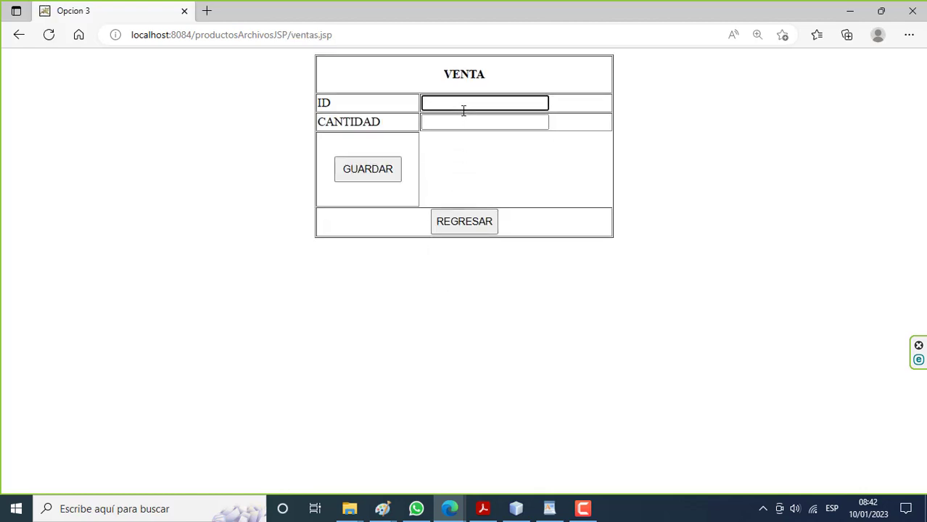
pyautogui.write('2222')
pyautogui.click(479, 121)
pyautogui.write('1')
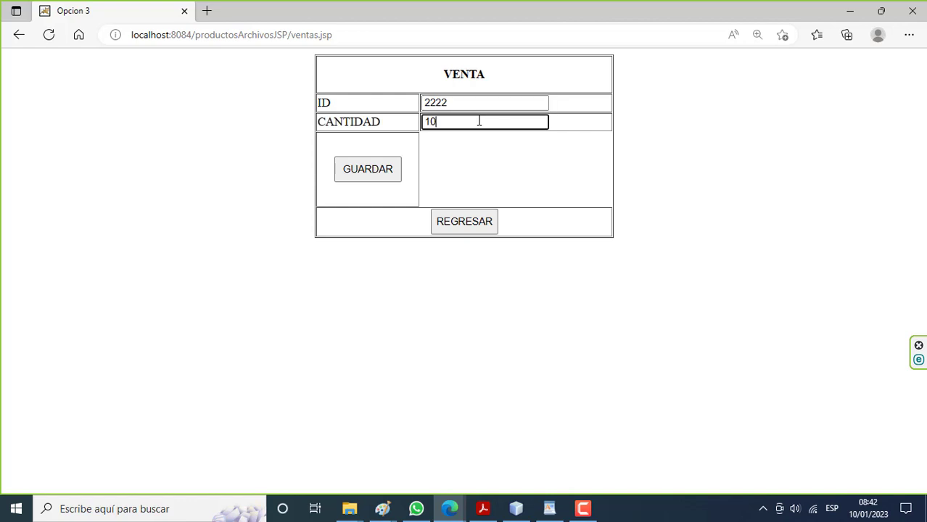
pyautogui.write('00')
pyautogui.click(395, 164)
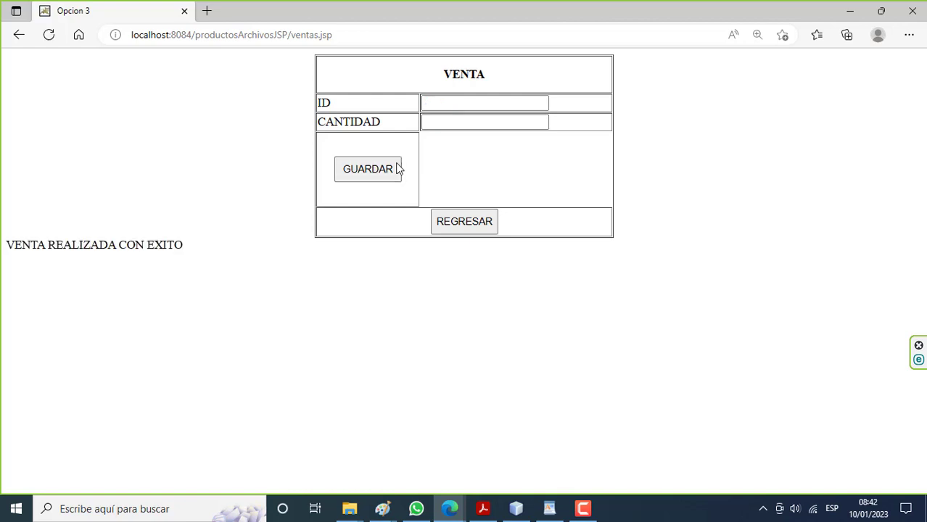
pyautogui.click(457, 227)
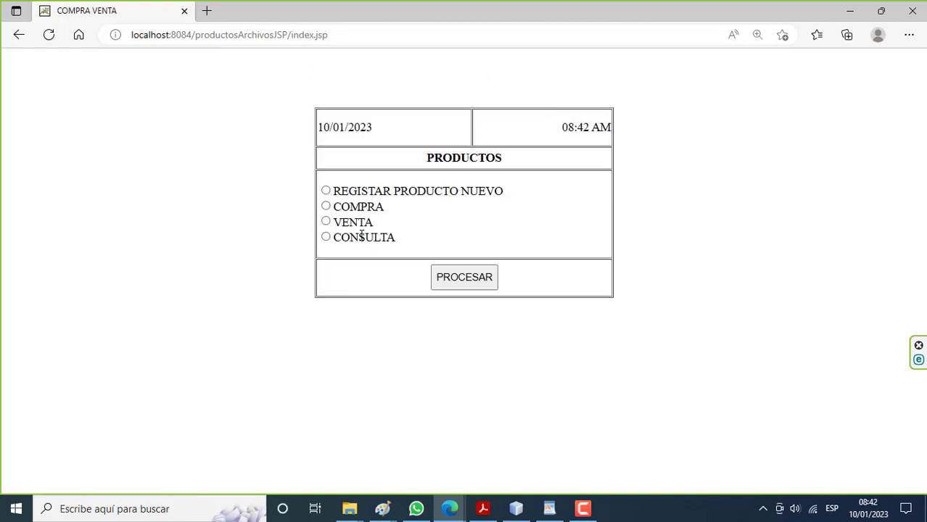
# Step: Look up product 2222 to confirm 1010 units remain, then return to the menu
pyautogui.click(327, 237)
pyautogui.click(463, 276)
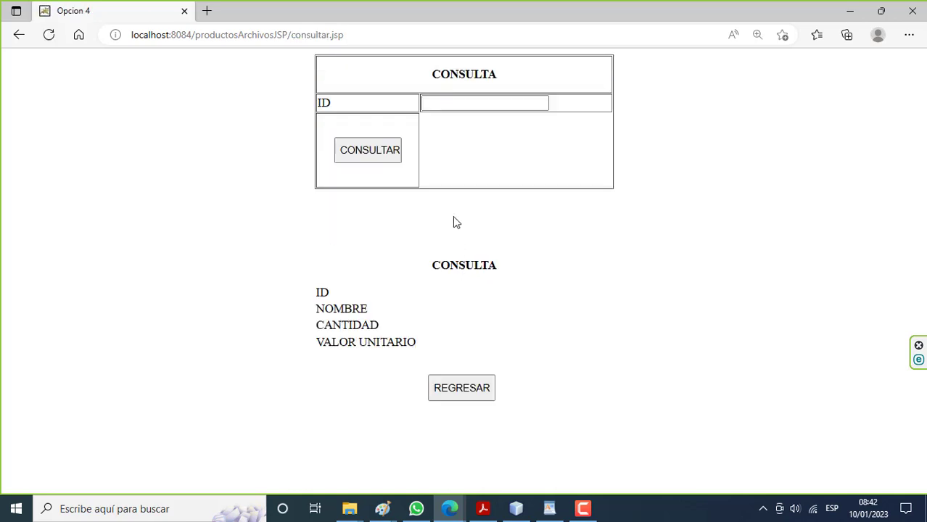
pyautogui.click(439, 105)
pyautogui.write('22')
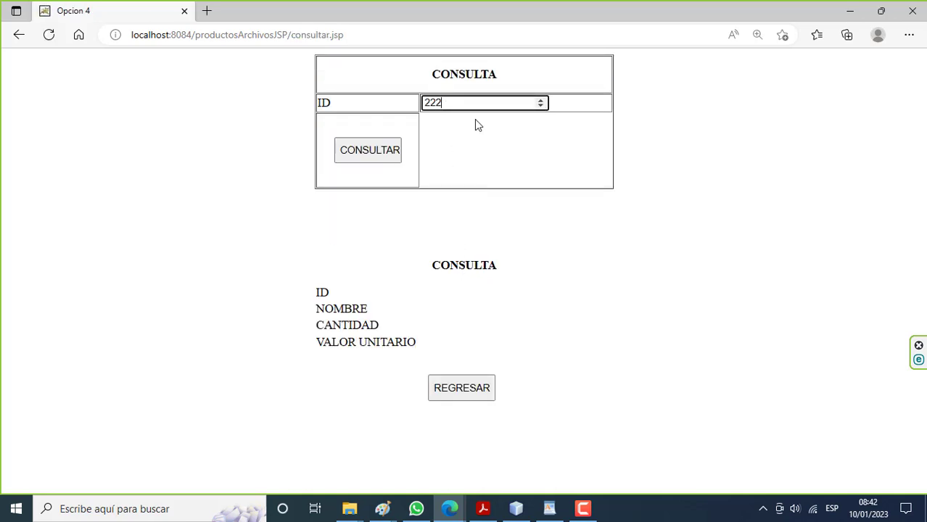
pyautogui.write('2')
pyautogui.click(374, 158)
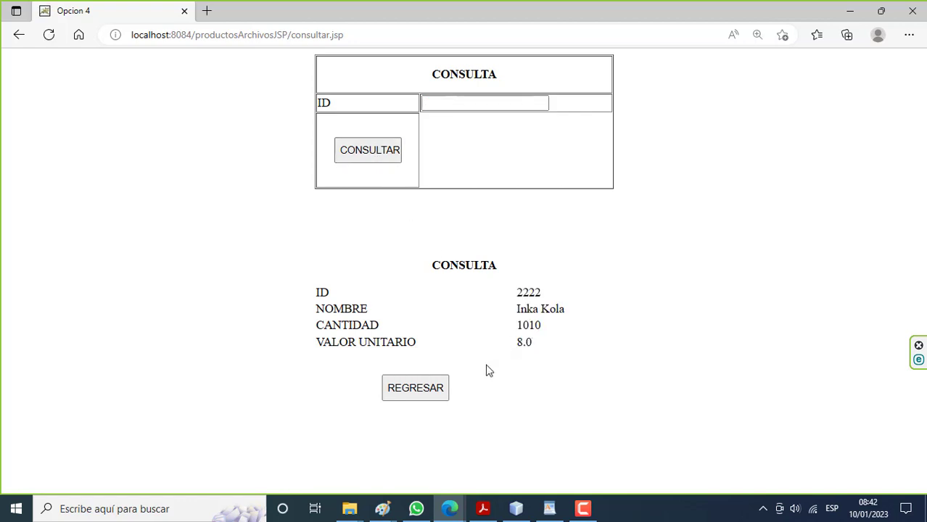
pyautogui.click(422, 388)
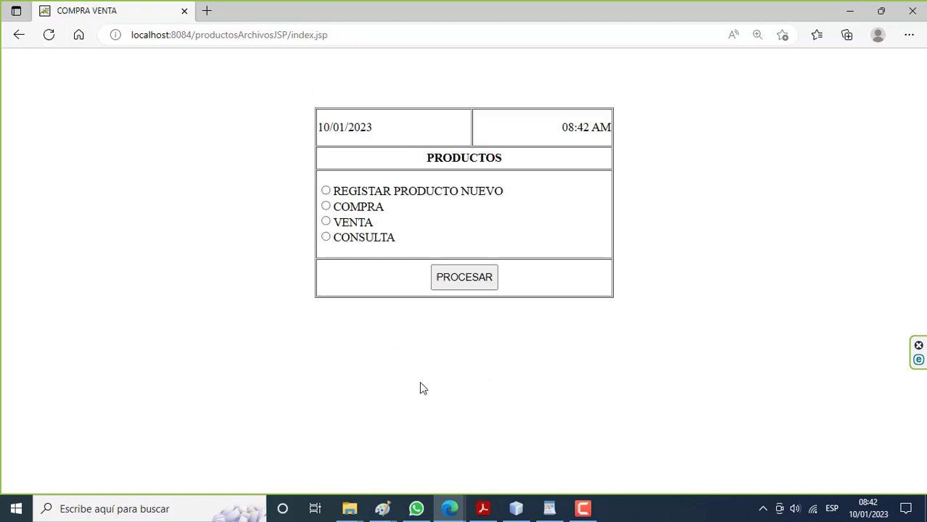
# Step: Sell another 1000 units of product 2222, reported as successful
pyautogui.click(326, 222)
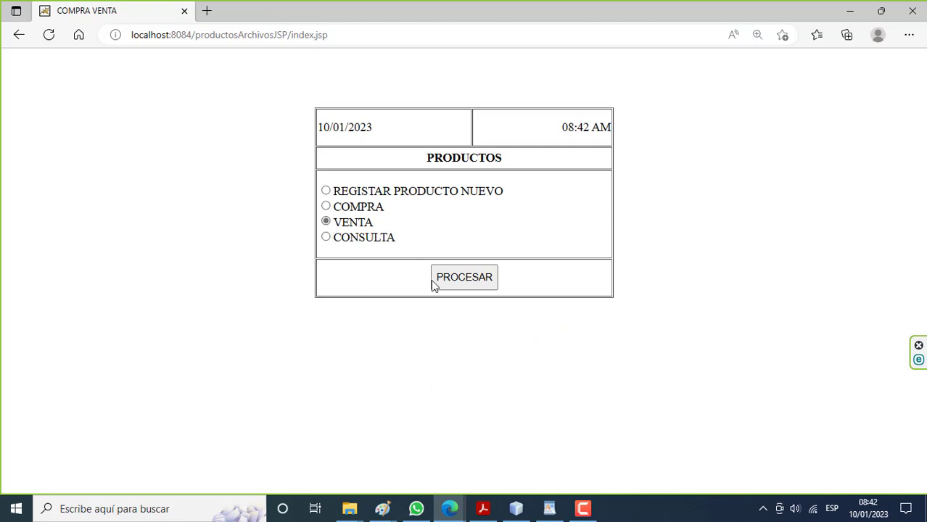
pyautogui.click(452, 286)
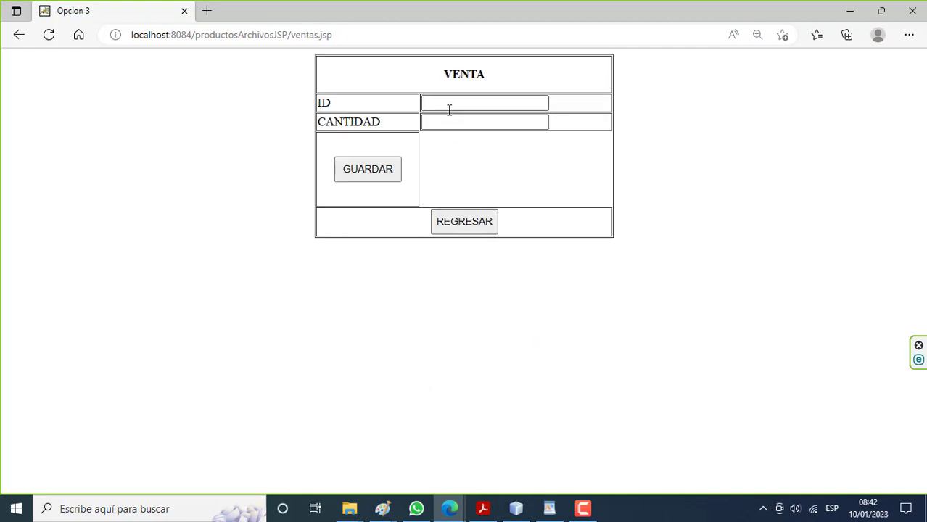
pyautogui.click(449, 105)
pyautogui.write('222')
pyautogui.write('2')
pyautogui.click(463, 123)
pyautogui.write('0')
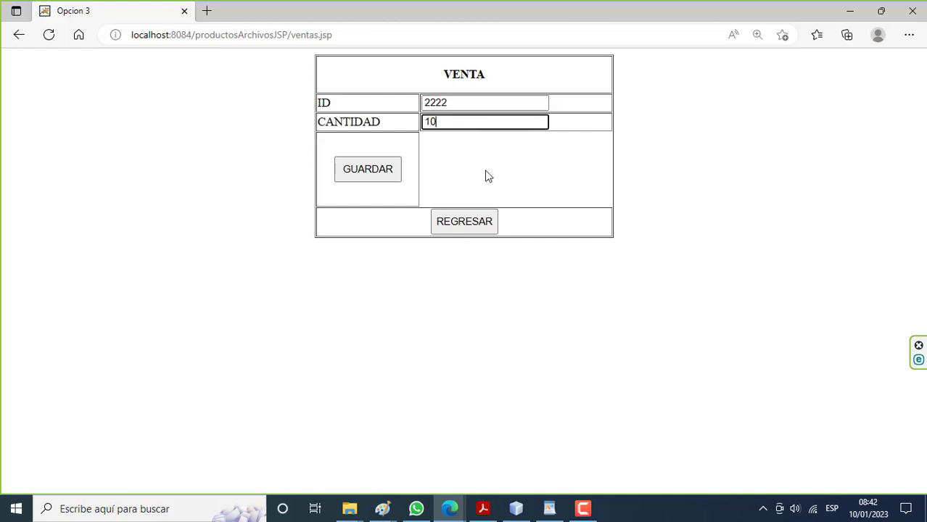
pyautogui.write('00')
pyautogui.click(384, 180)
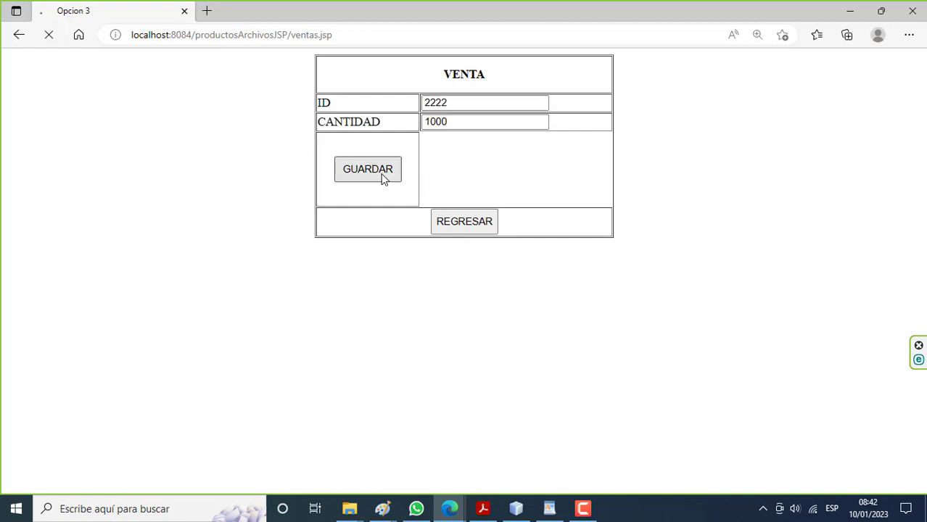
pyautogui.click(445, 222)
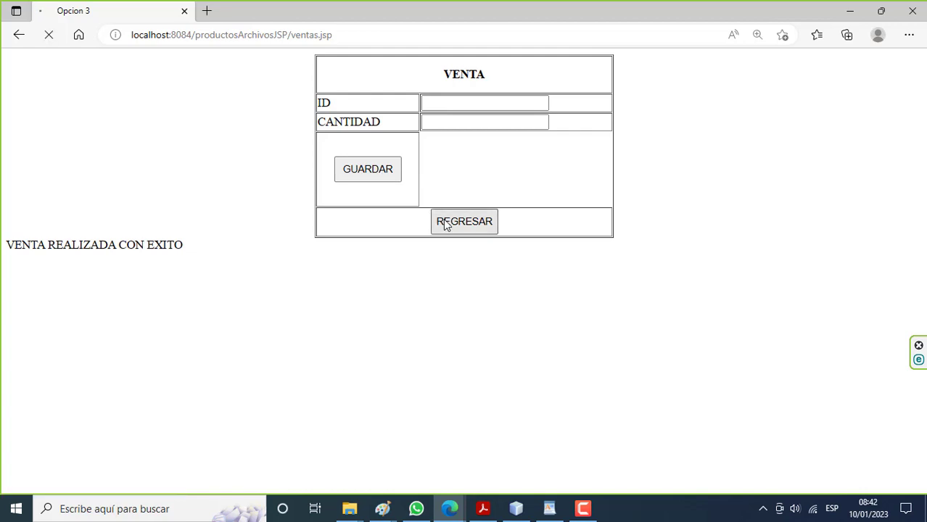
# Step: Look up product 2222 to see Inka Kola at quantity 10, then return to the menu
pyautogui.click(326, 238)
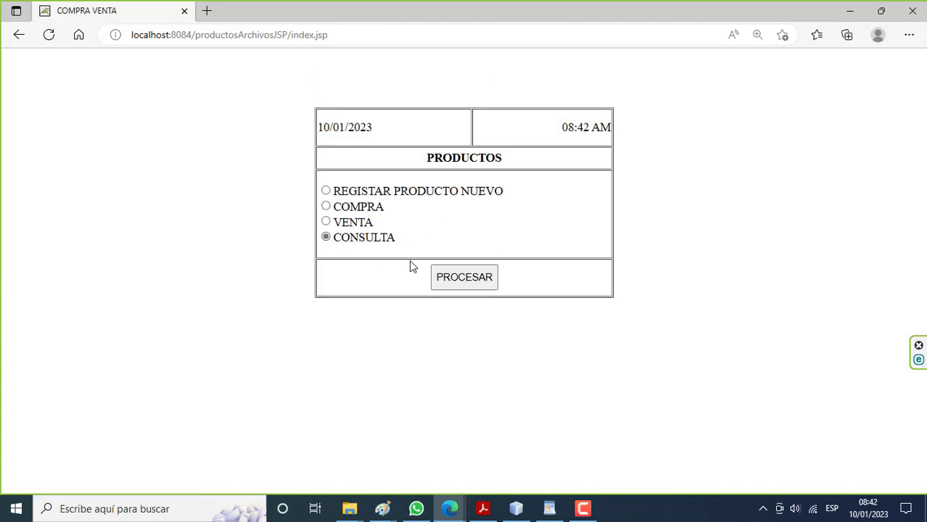
pyautogui.click(441, 285)
pyautogui.click(444, 106)
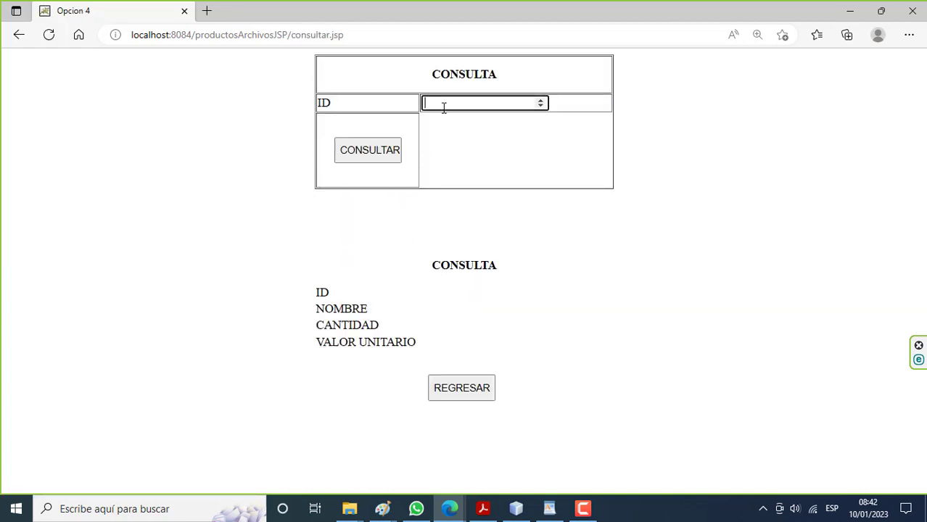
pyautogui.write('2222')
pyautogui.click(387, 155)
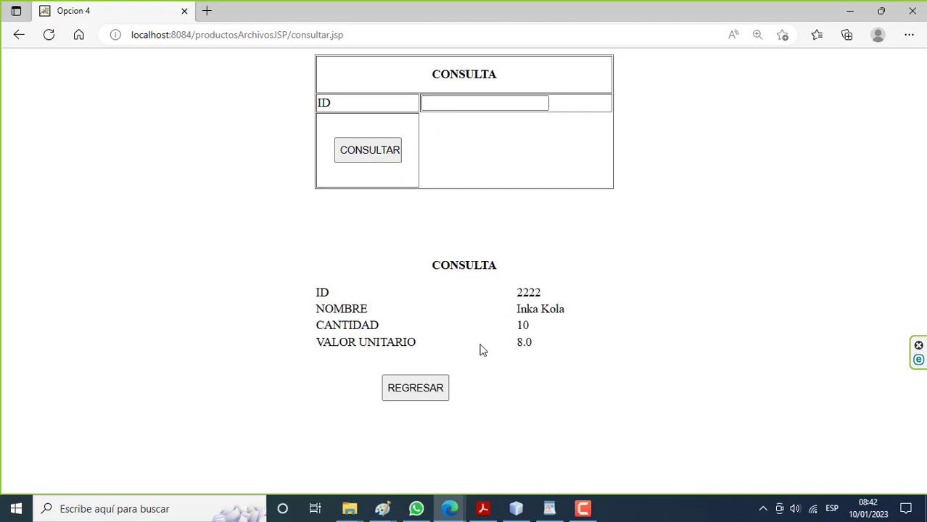
pyautogui.click(431, 390)
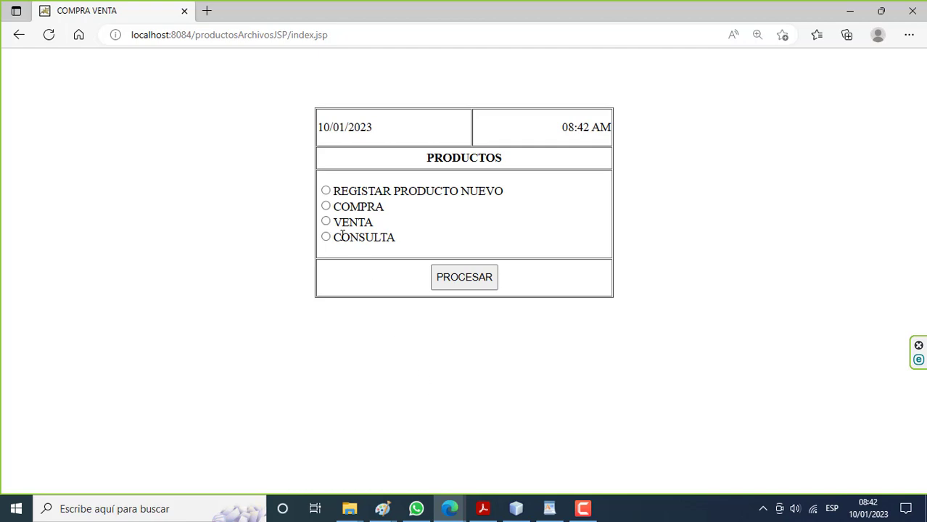
# Step: Register new product 3333, Pilsen, with quantity 50 and unit value 10
pyautogui.click(449, 280)
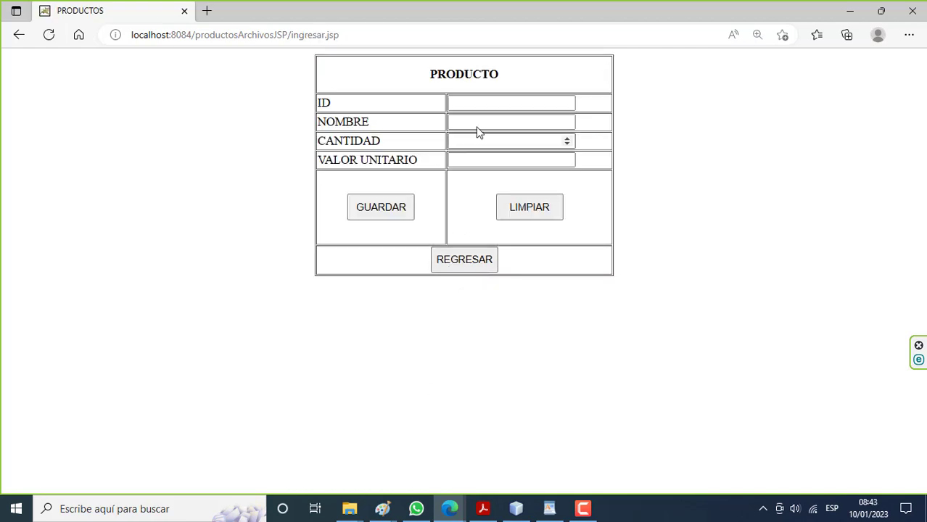
pyautogui.click(479, 109)
pyautogui.write('33')
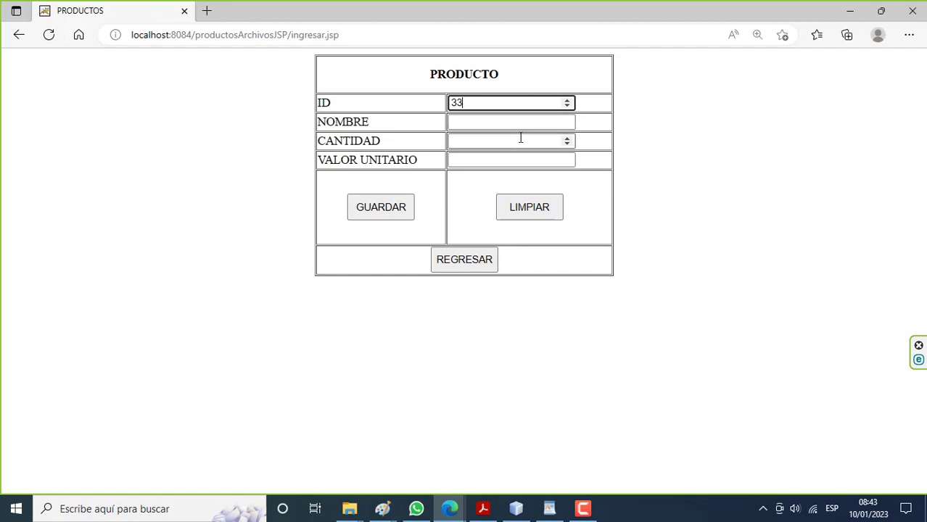
pyautogui.write('33')
pyautogui.click(498, 125)
pyautogui.write('Pilsen')
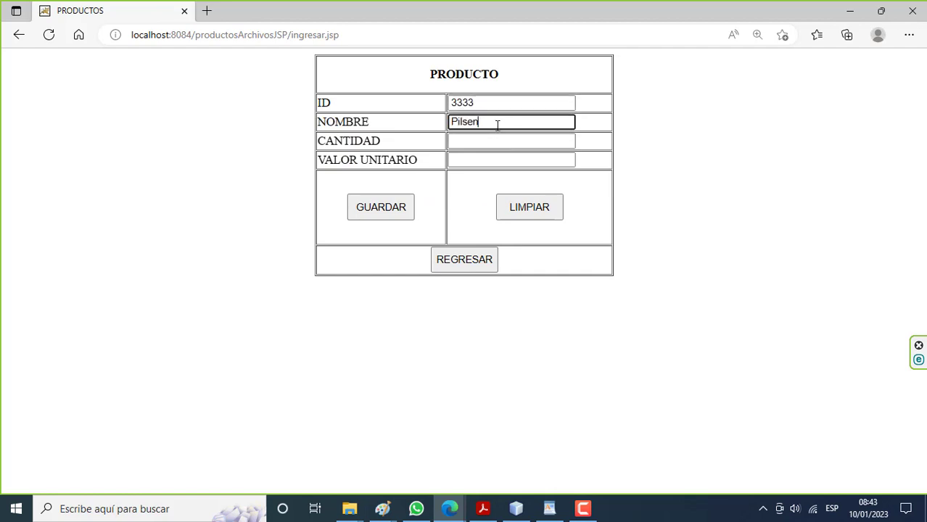
pyautogui.click(490, 142)
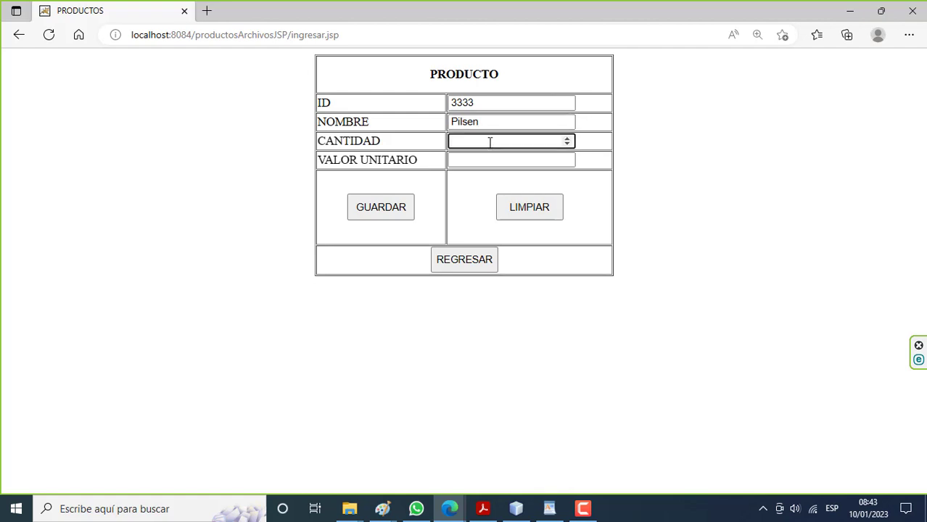
pyautogui.write('50')
pyautogui.click(468, 157)
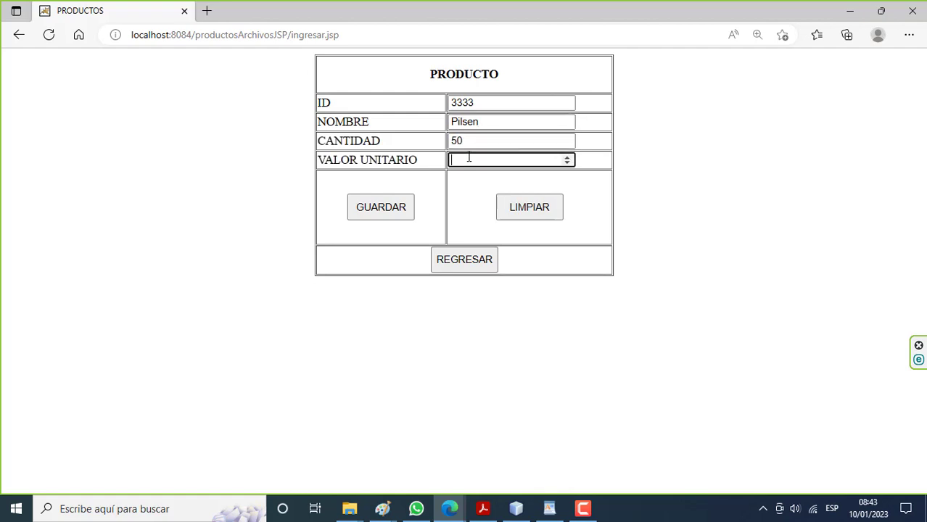
pyautogui.write('10')
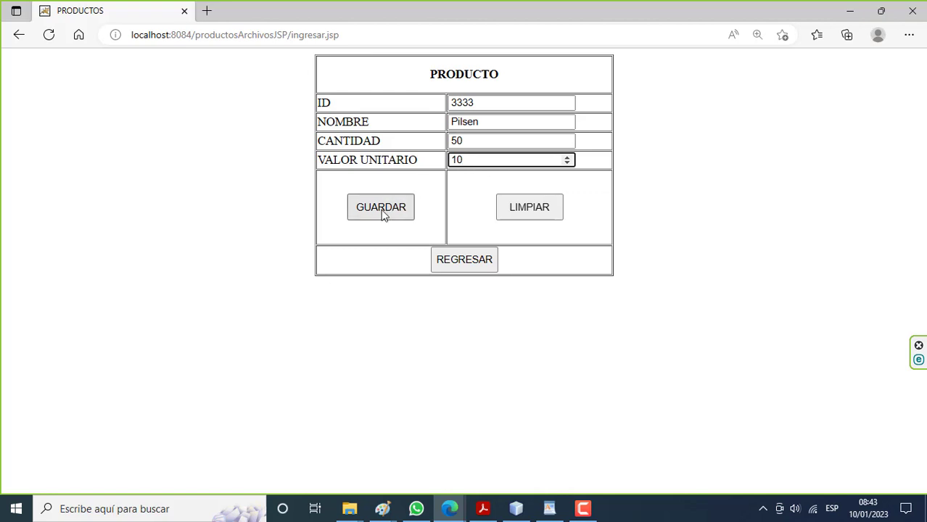
pyautogui.click(382, 212)
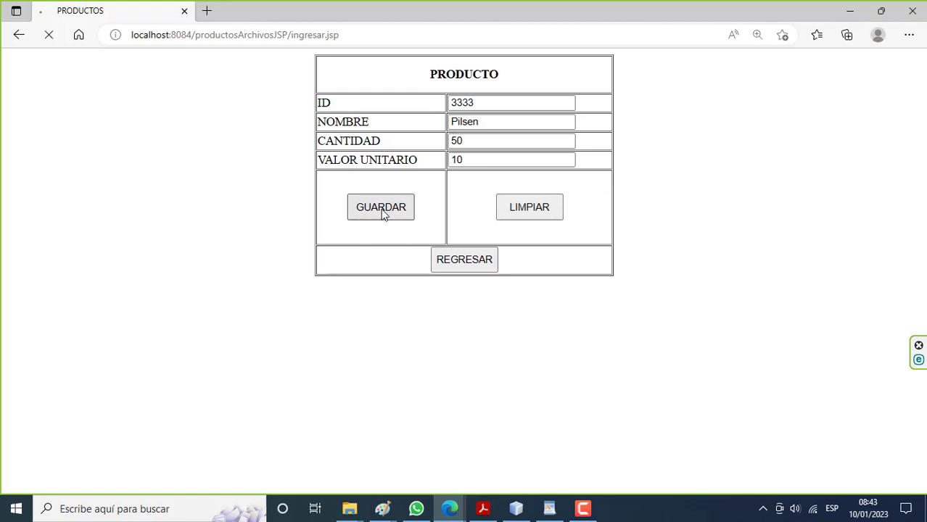
pyautogui.click(442, 267)
# Step: Look up product 3333 in CONSULTA to confirm Pilsen was saved, then return to the menu
pyautogui.click(326, 238)
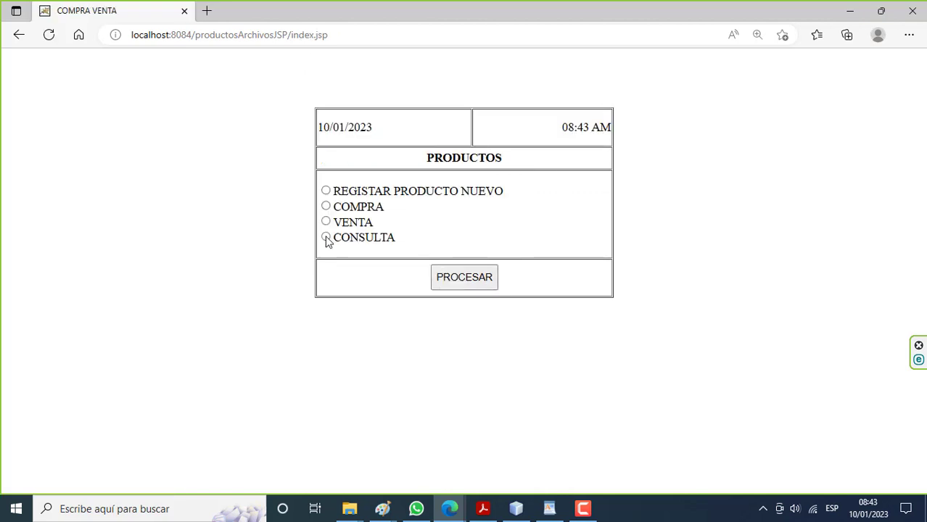
pyautogui.click(466, 287)
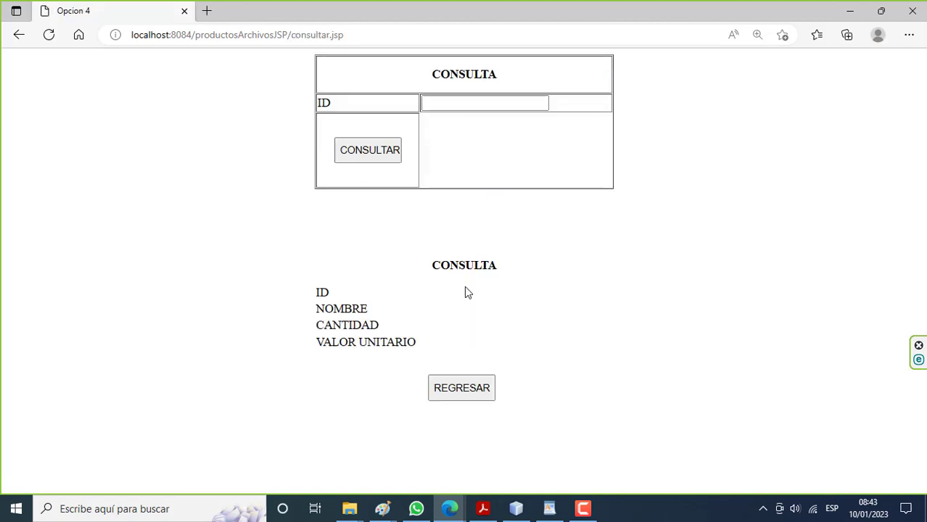
pyautogui.click(438, 102)
pyautogui.write('33')
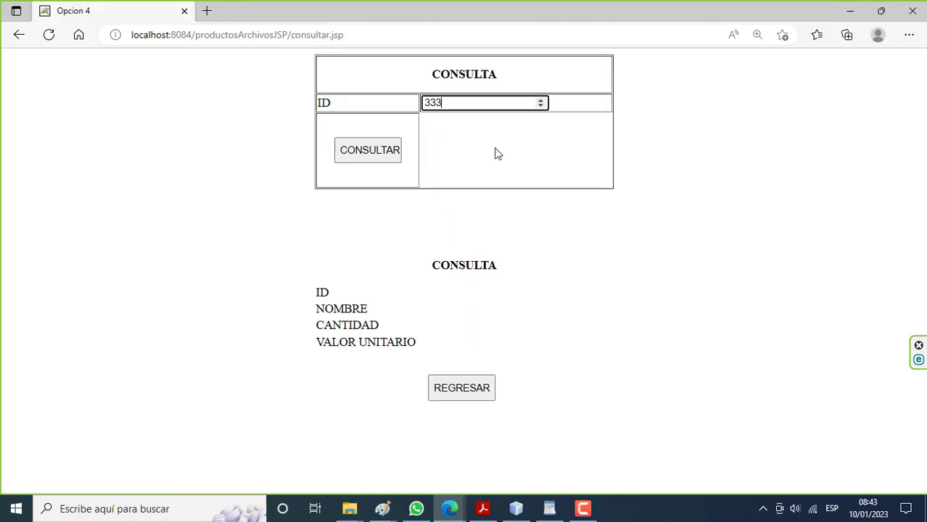
pyautogui.write('3')
pyautogui.click(396, 151)
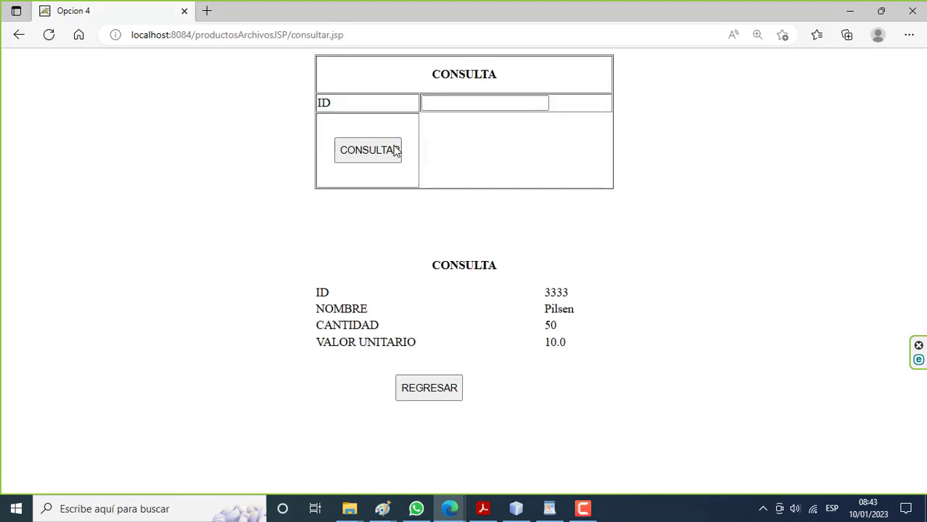
pyautogui.click(429, 389)
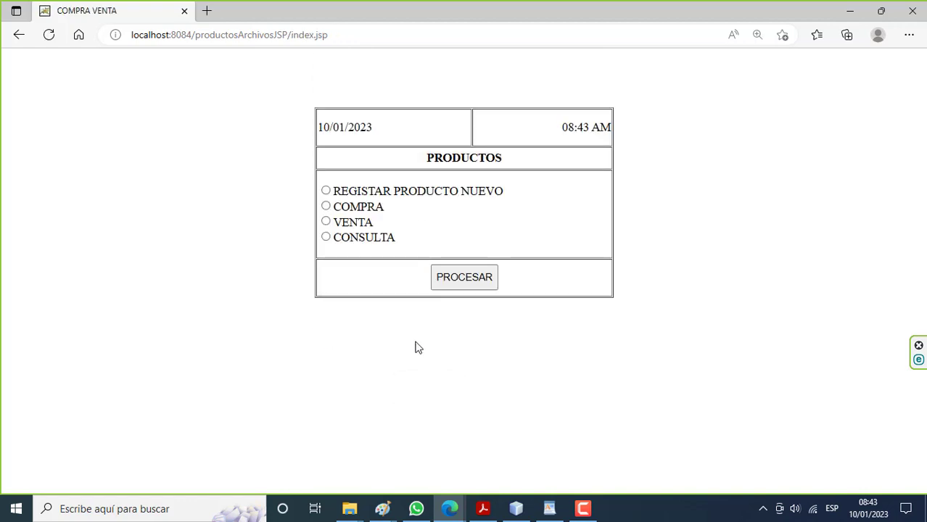
# Step: Register new product 4444, Crystal, with quantity 40 and unit value 8
pyautogui.click(326, 191)
pyautogui.click(453, 278)
pyautogui.click(467, 109)
pyautogui.write('4444')
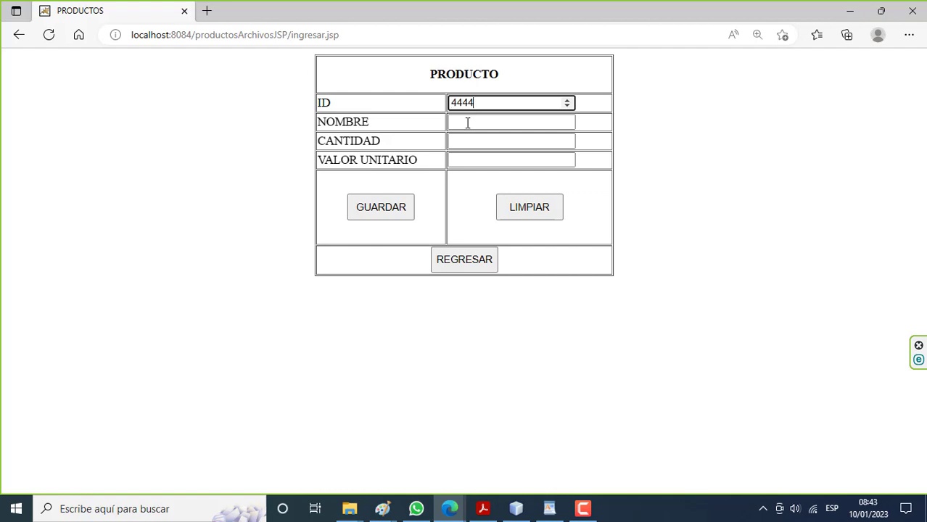
pyautogui.click(468, 123)
pyautogui.write('Crystal')
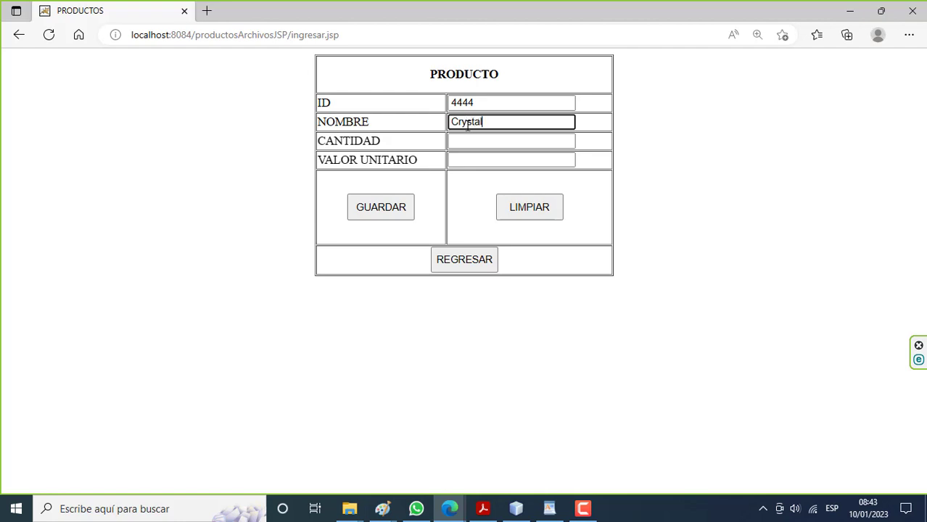
pyautogui.click(472, 141)
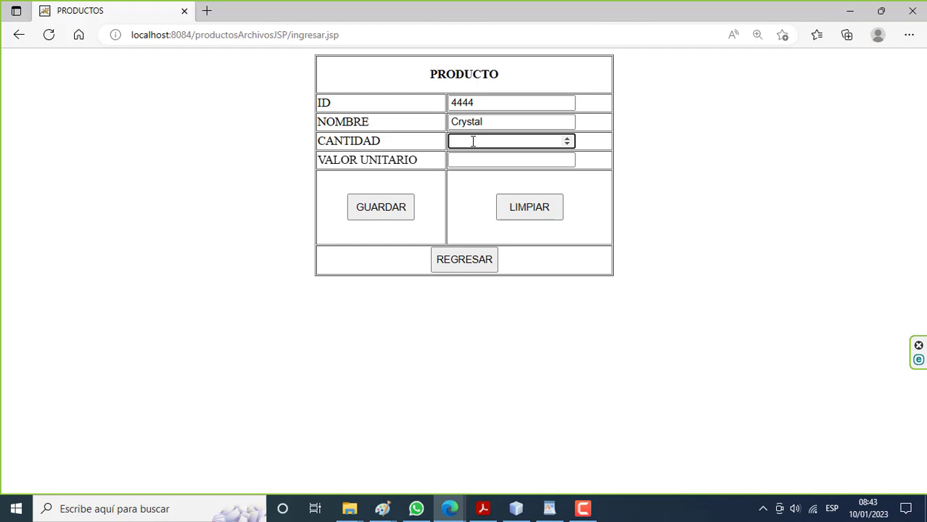
pyautogui.write('40')
pyautogui.click(476, 156)
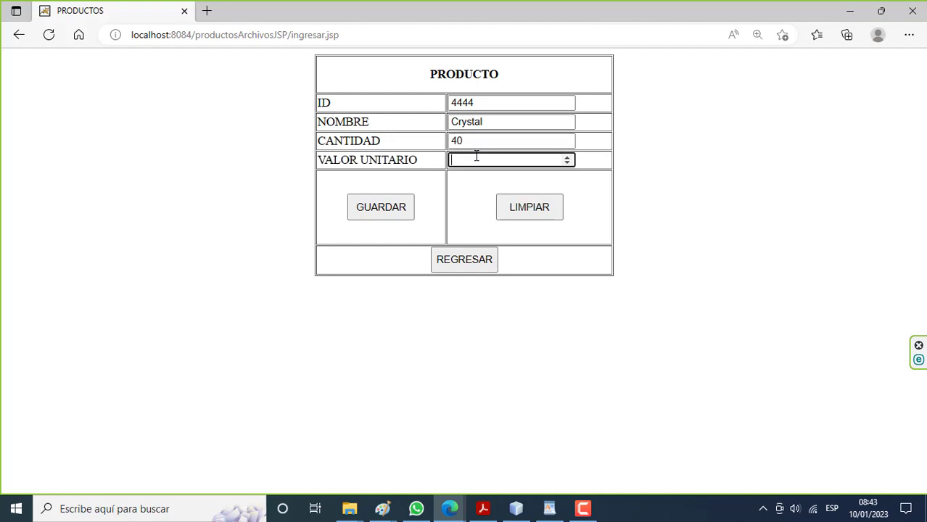
pyautogui.click(369, 219)
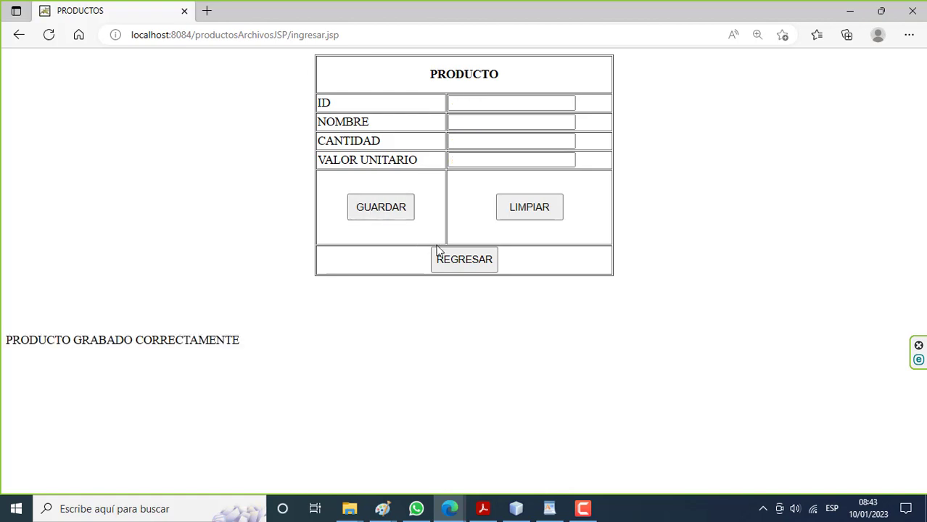
pyautogui.click(465, 265)
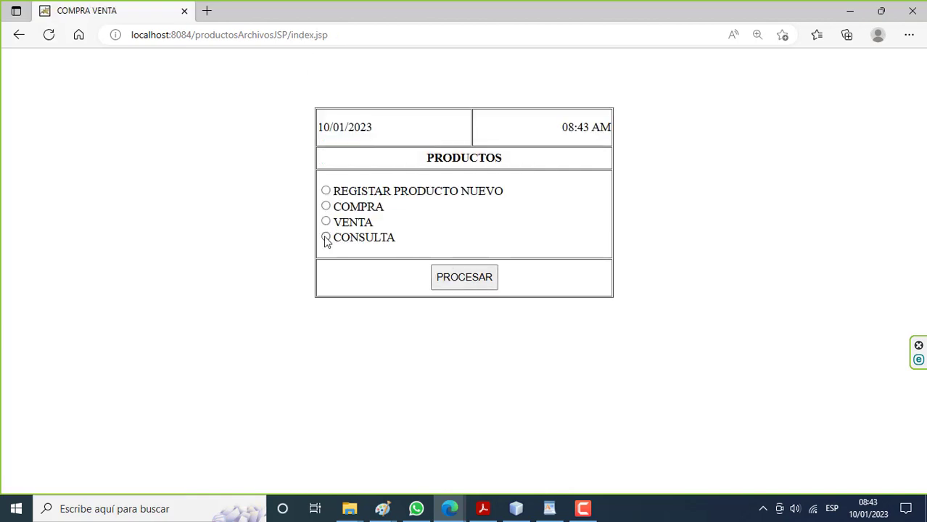
# Step: Look up product 4444 in CONSULTA to confirm Crystal was saved, then return to the menu
pyautogui.click(326, 237)
pyautogui.click(452, 275)
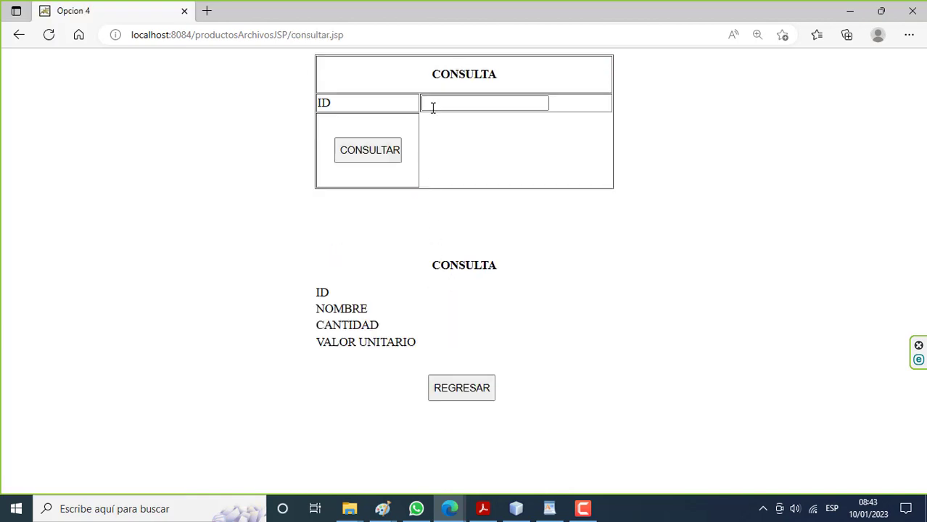
pyautogui.click(433, 106)
pyautogui.write('44')
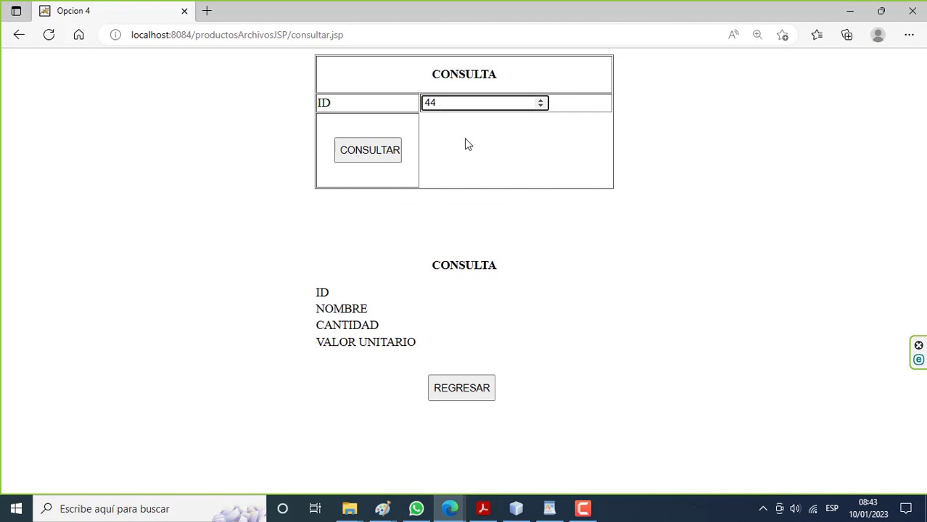
pyautogui.write('44')
pyautogui.click(401, 151)
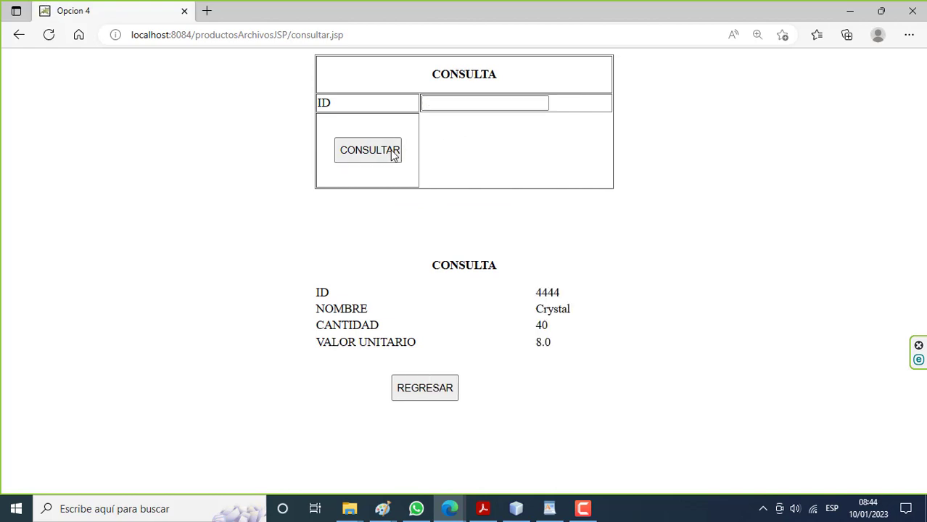
pyautogui.click(430, 391)
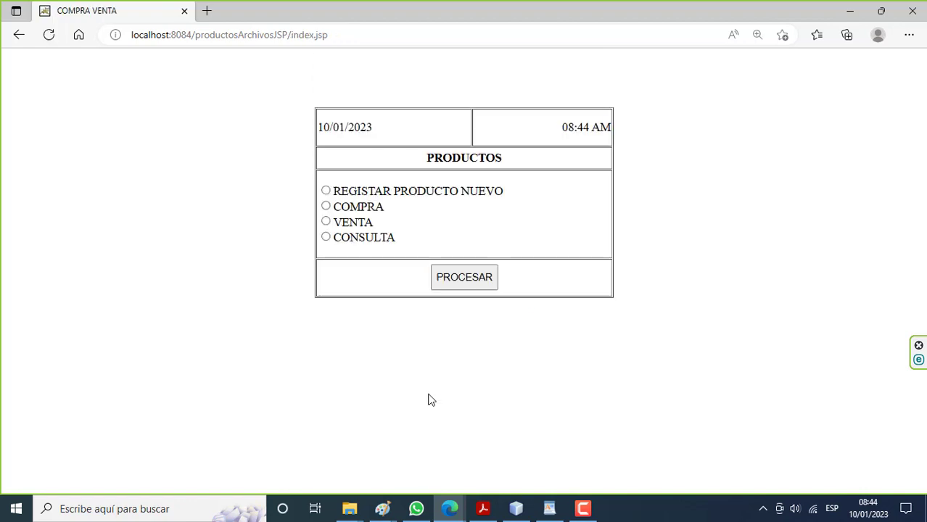
pyautogui.click(583, 508)
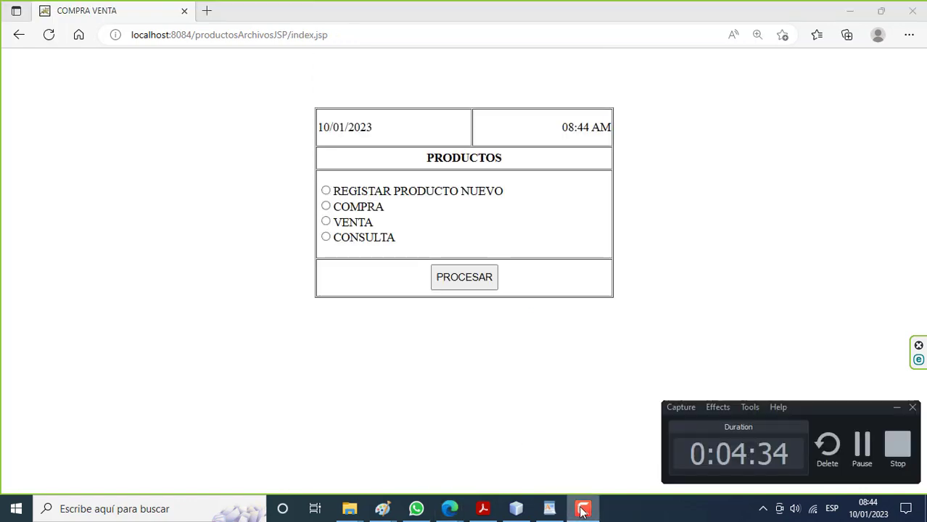